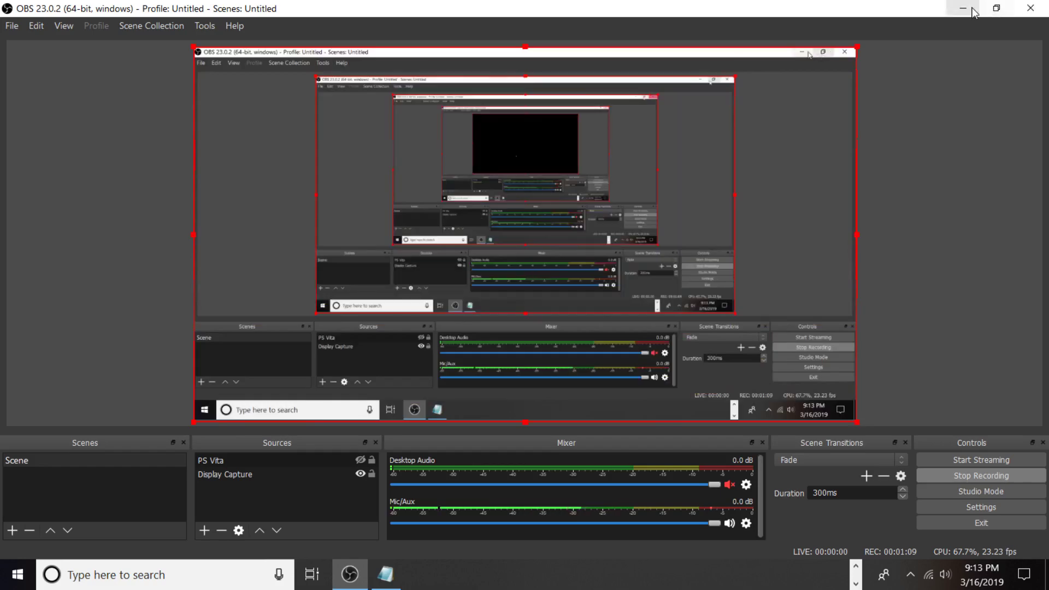
# Step: Minimize the open windows and open the 100 PlayStation Vita Platinum Folders folder from the desktop in a maximized window
pyautogui.click(972, 7)
pyautogui.click(956, 12)
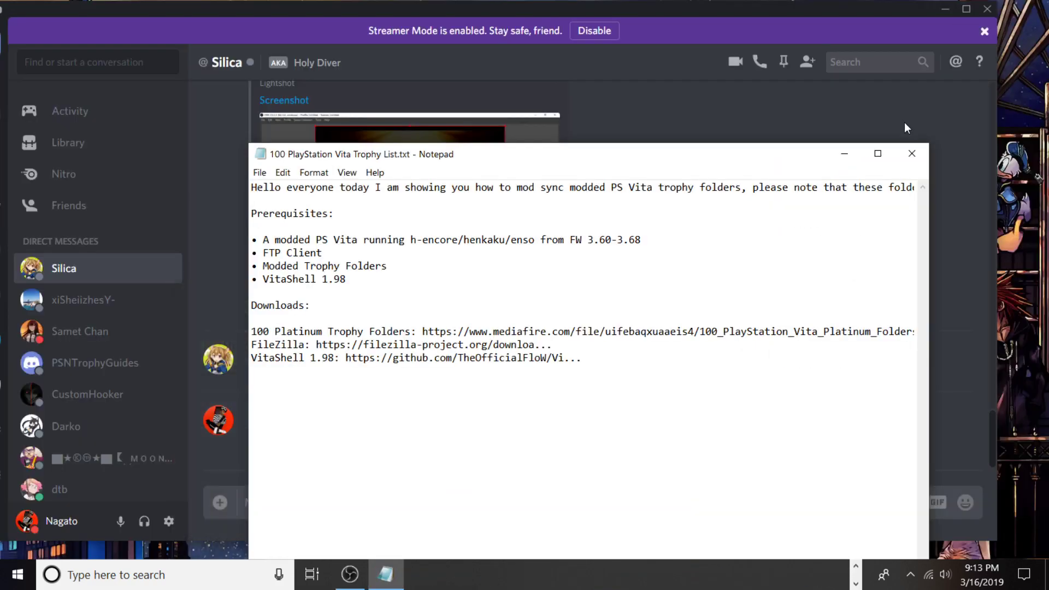
pyautogui.click(943, 9)
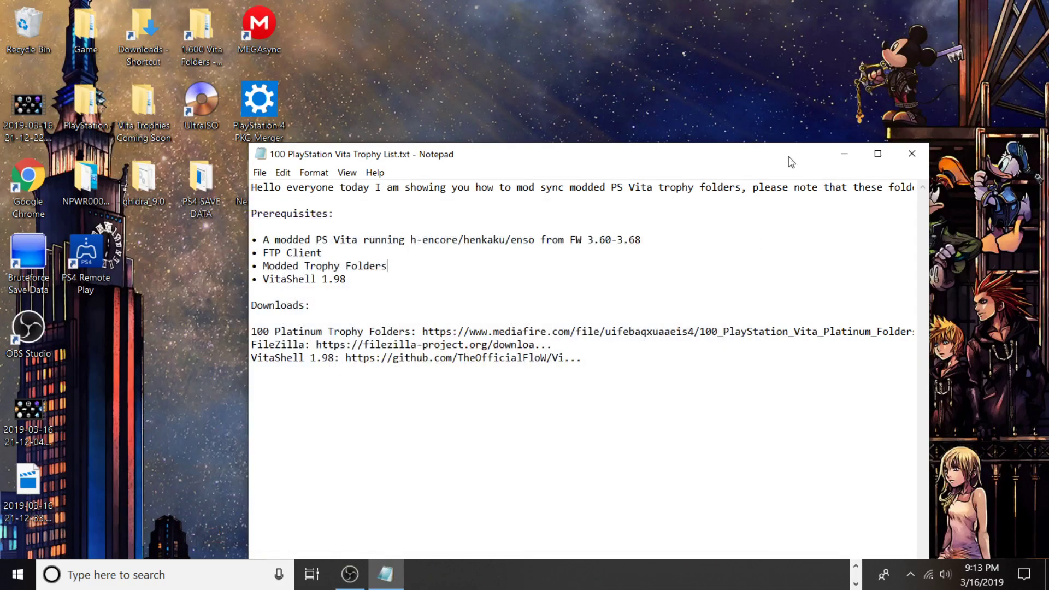
pyautogui.click(844, 154)
pyautogui.click(413, 260)
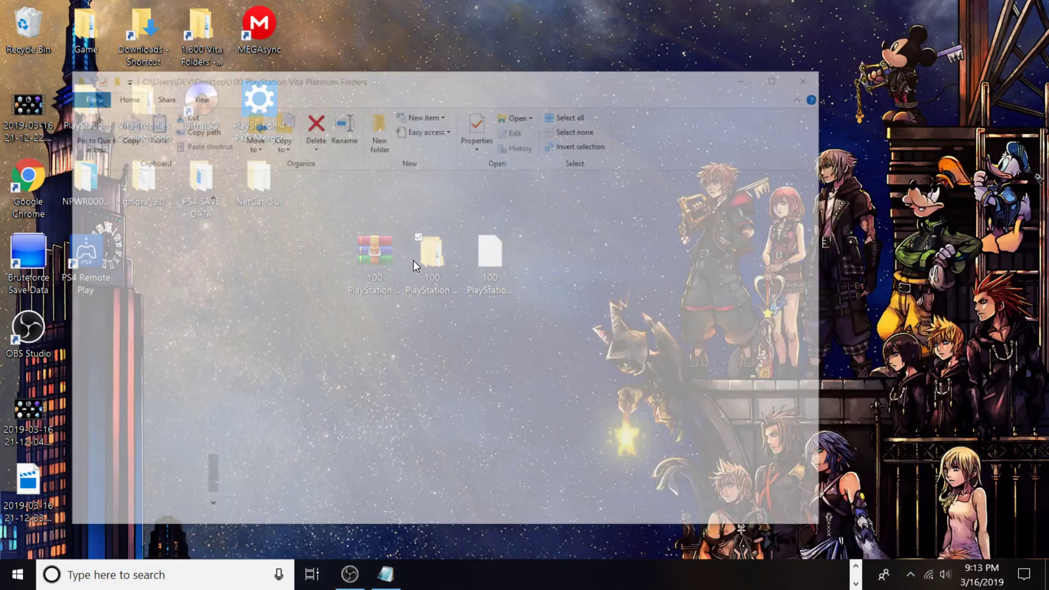
pyautogui.click(815, 14)
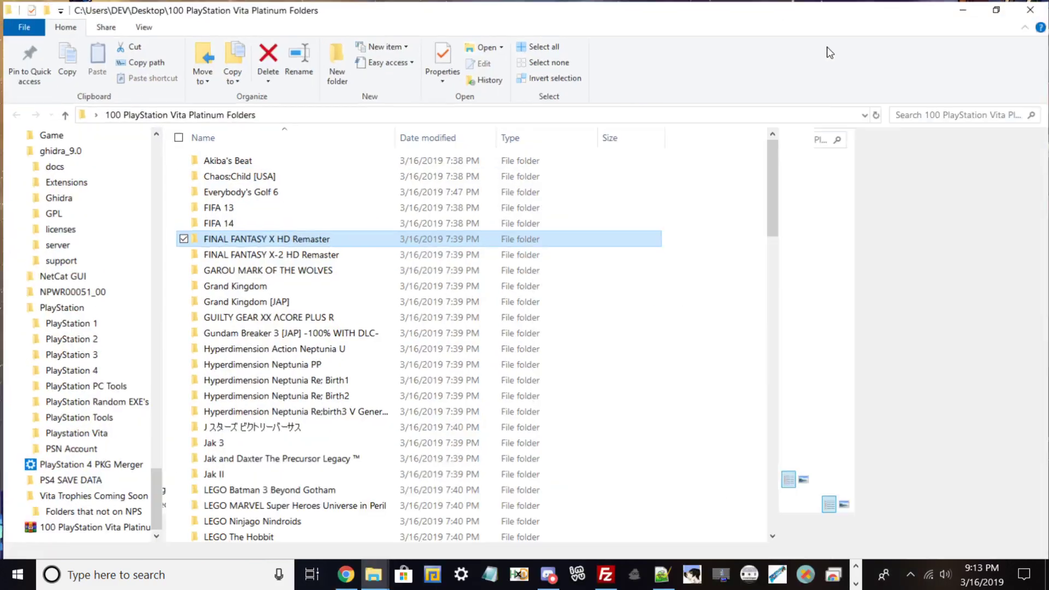
# Step: Look through the game trophy folders in the 100 PlayStation Vita Platinum Folders directory
pyautogui.scroll(-10, 385, 328)
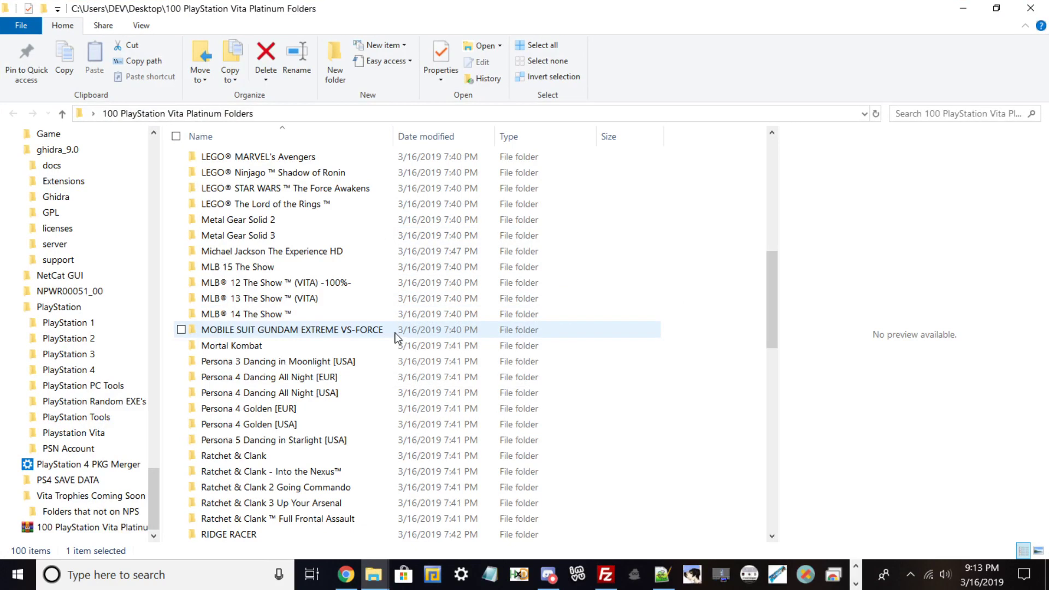
pyautogui.scroll(-15, 382, 355)
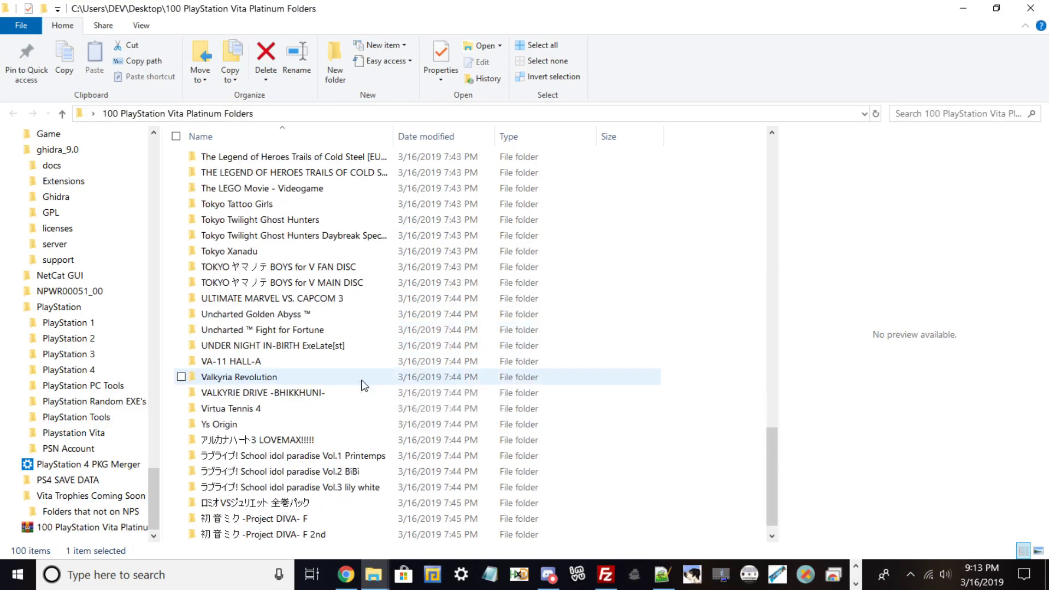
pyautogui.scroll(-1, 364, 382)
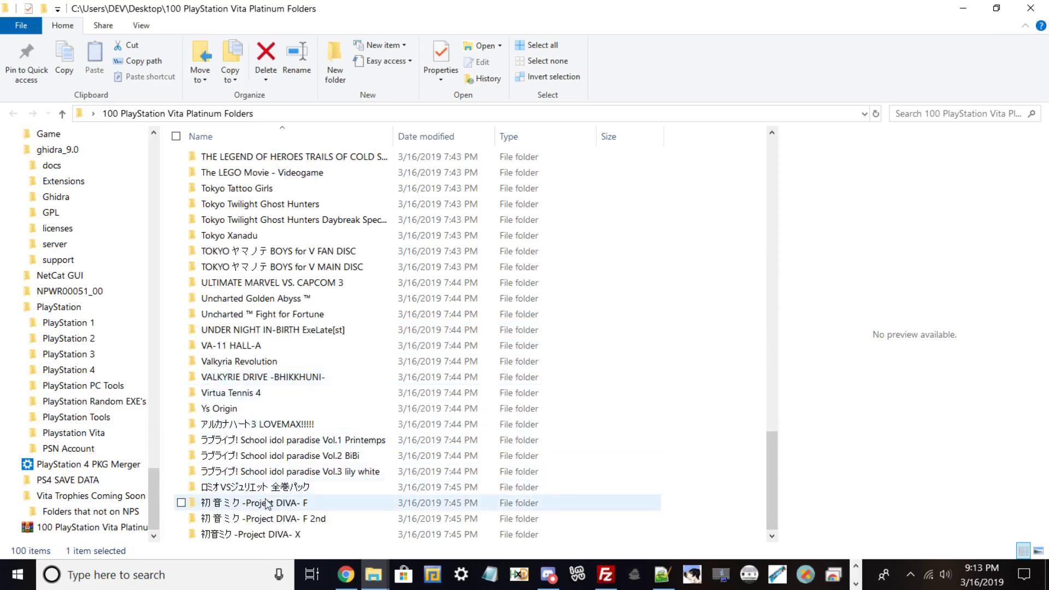
pyautogui.scroll(12, 282, 480)
pyautogui.scroll(5, 282, 480)
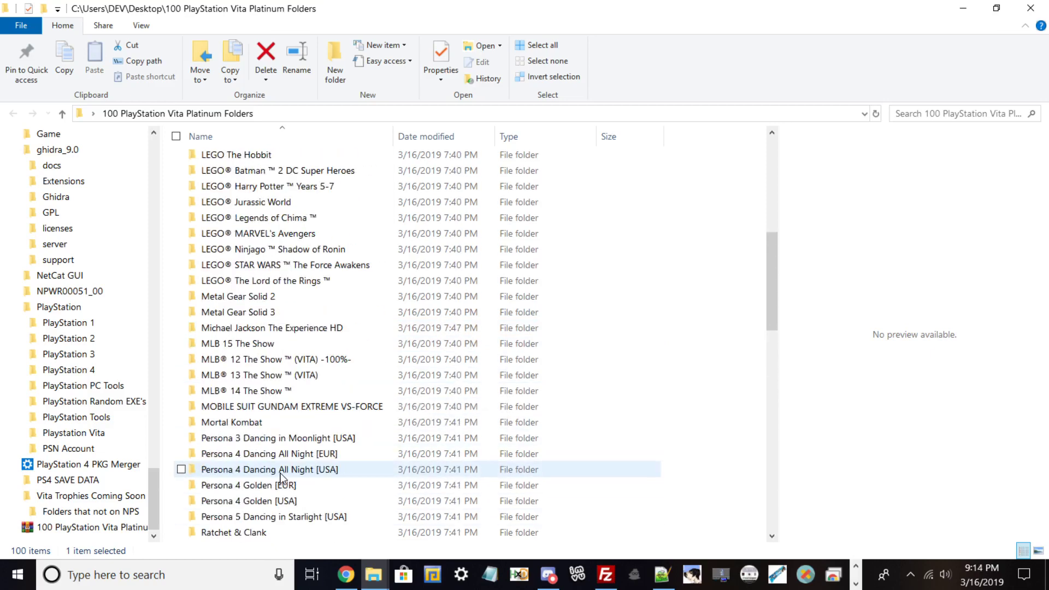
pyautogui.scroll(4, 242, 469)
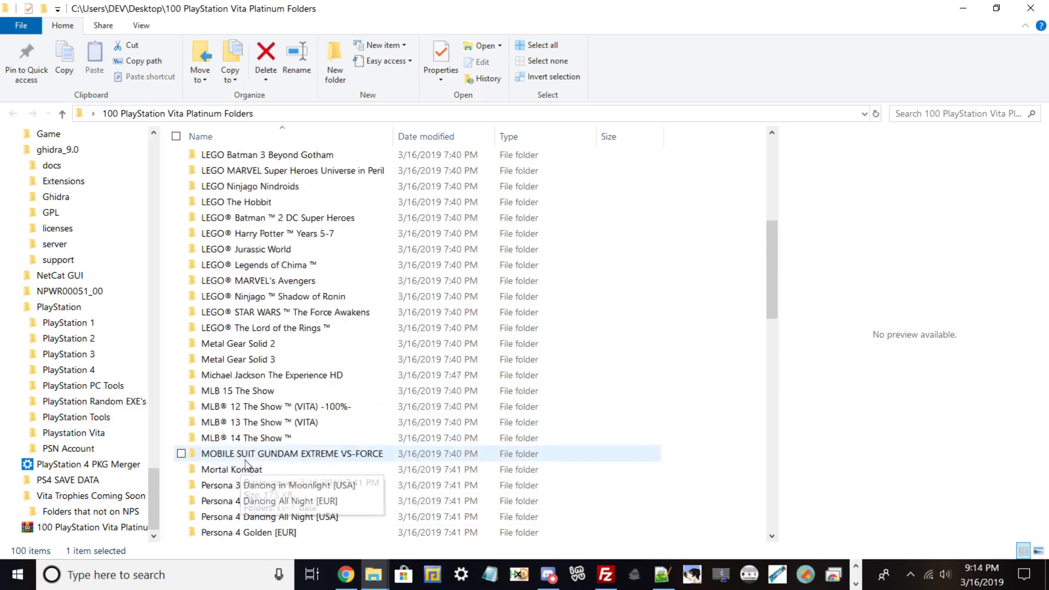
pyautogui.scroll(3, 229, 420)
pyautogui.scroll(2, 230, 422)
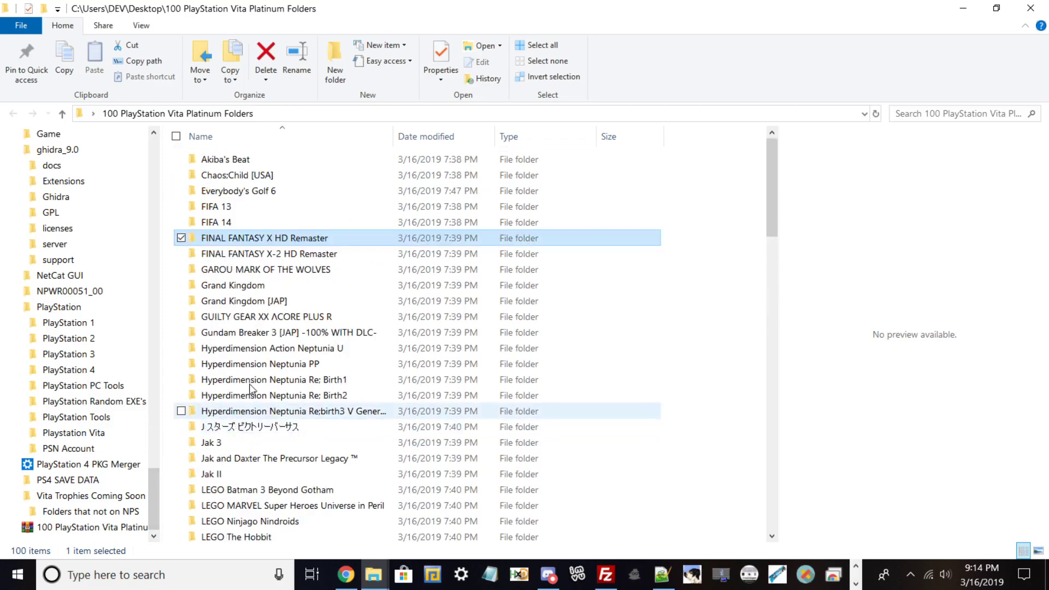
pyautogui.scroll(-10, 300, 240)
pyautogui.scroll(-13, 317, 354)
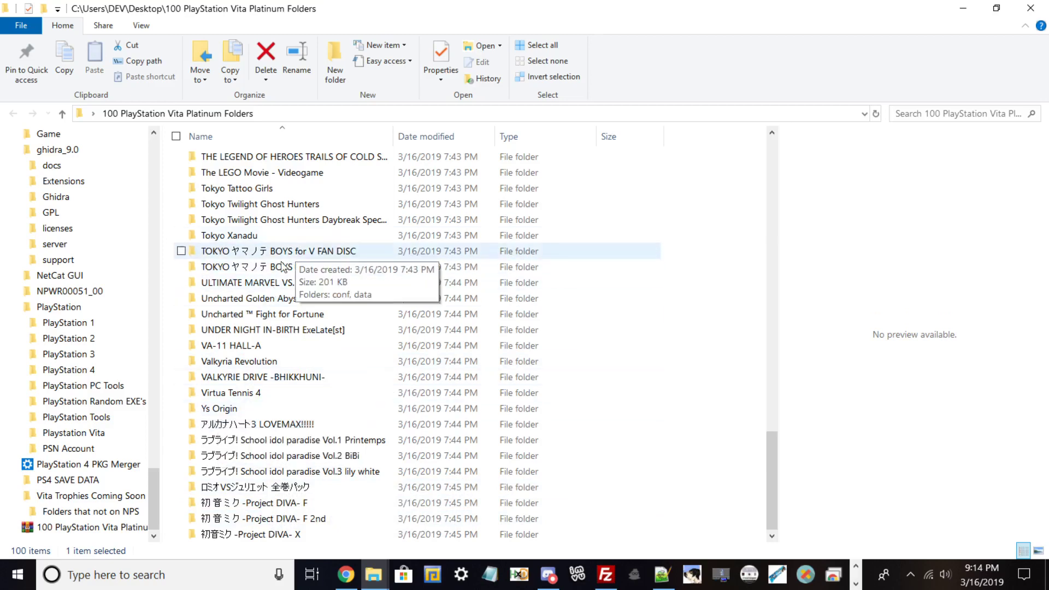
pyautogui.scroll(2, 360, 236)
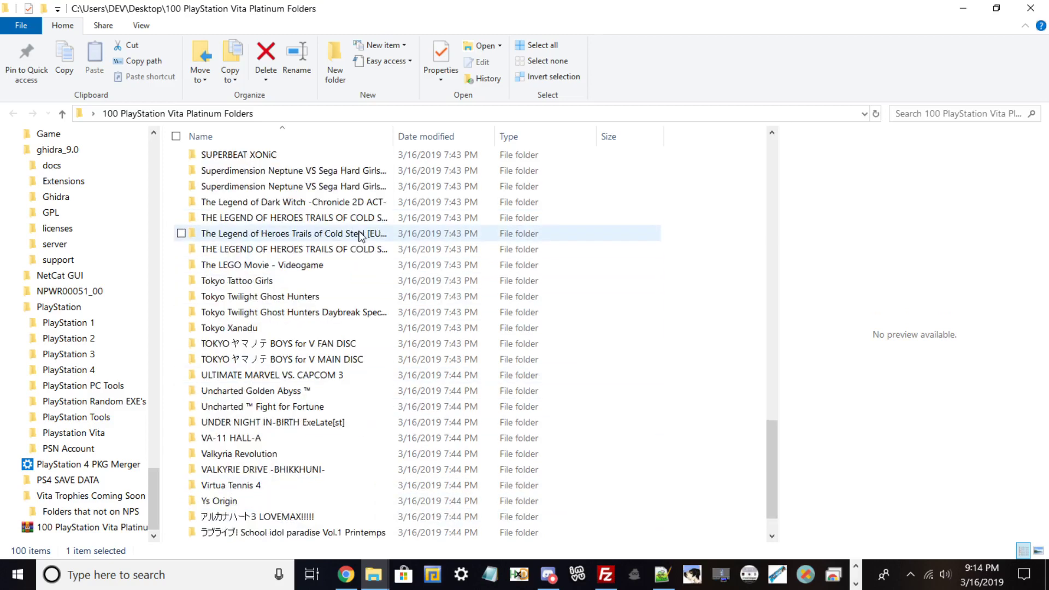
pyautogui.scroll(2, 361, 235)
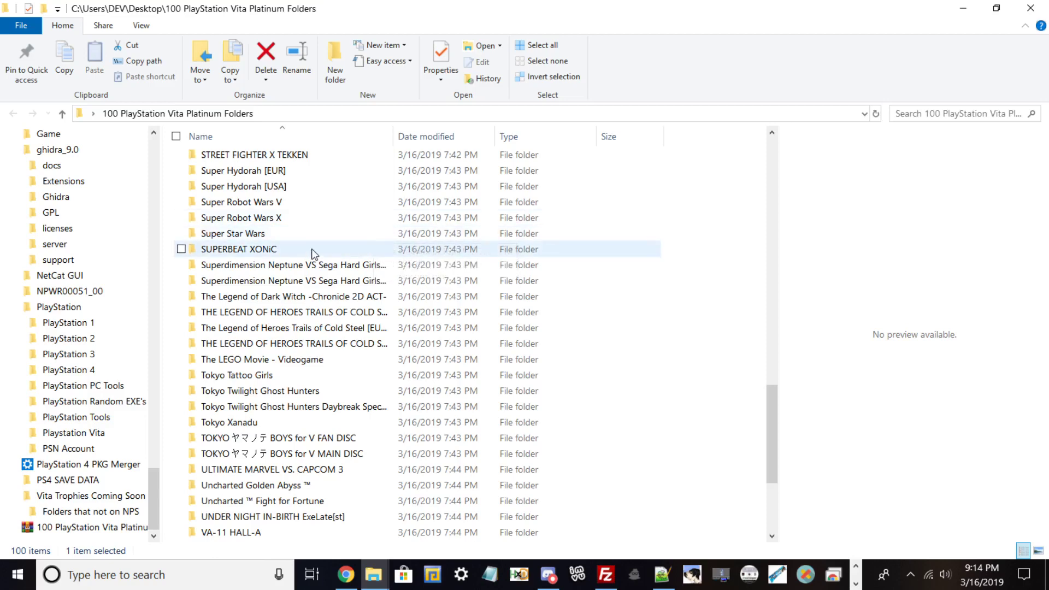
pyautogui.scroll(13, 239, 276)
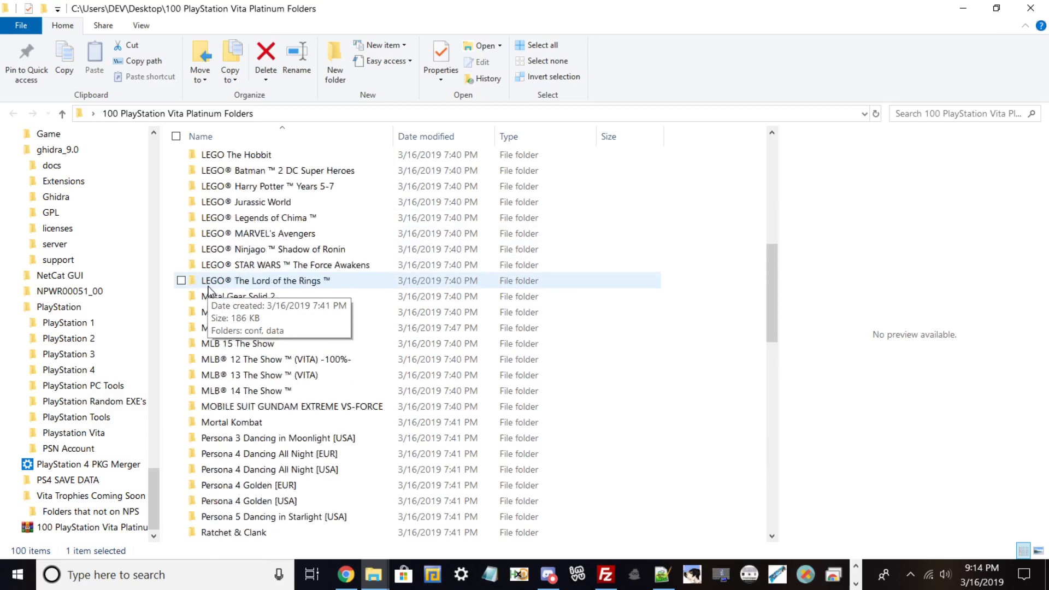
pyautogui.scroll(2, 208, 289)
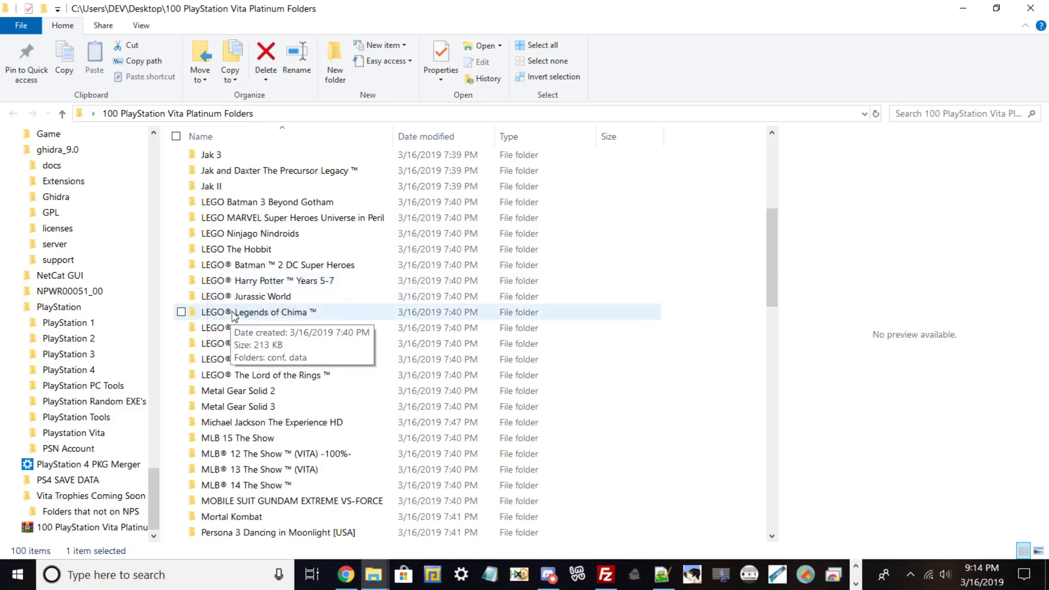
# Step: Minimize the trophy folder window and bring up OBS Studio
pyautogui.click(967, 10)
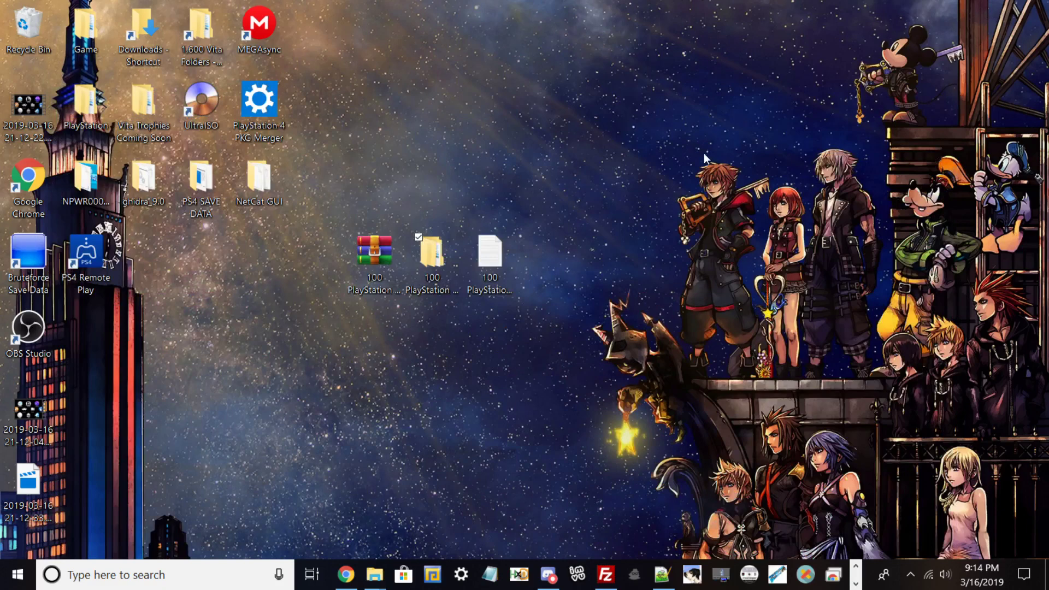
pyautogui.click(856, 583)
pyautogui.click(350, 574)
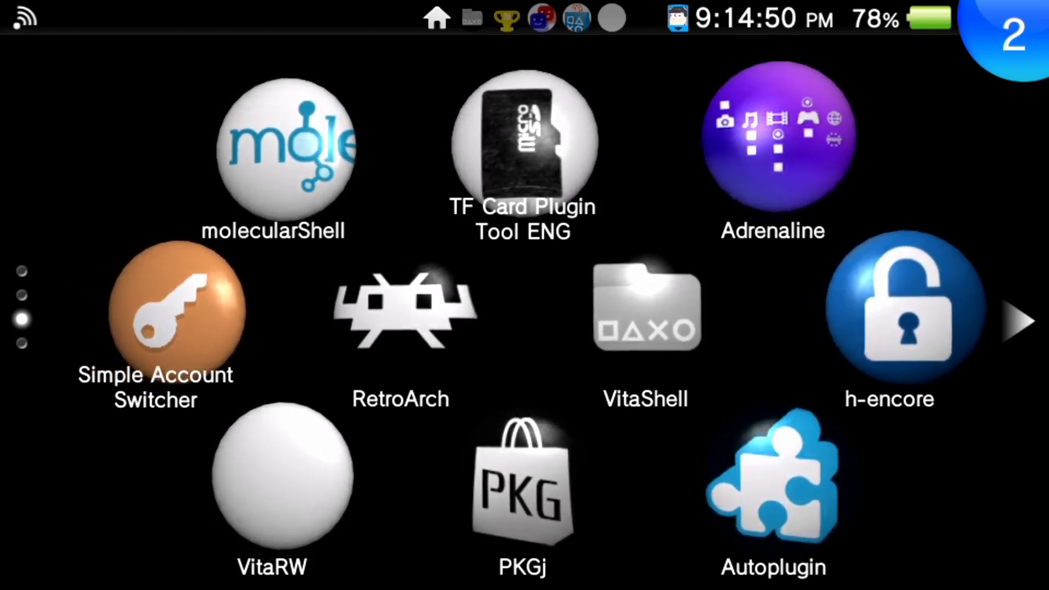
# Step: Switch to the PS Vita home screen and launch VitaShell
pyautogui.scroll(3, 524, 317)
pyautogui.scroll(3, 525, 317)
pyautogui.scroll(-6, 524, 317)
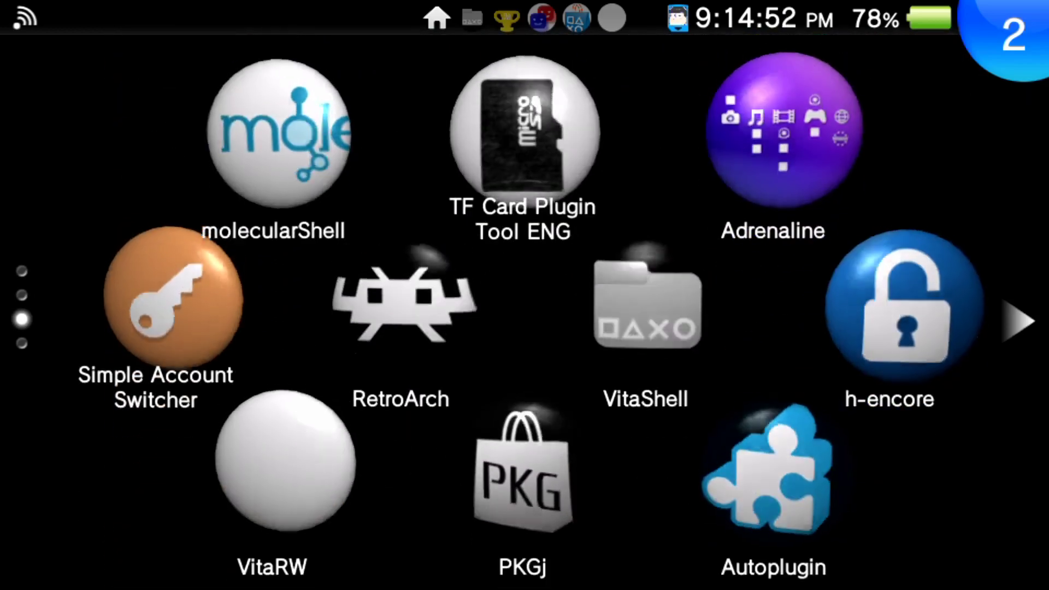
pyautogui.click(648, 311)
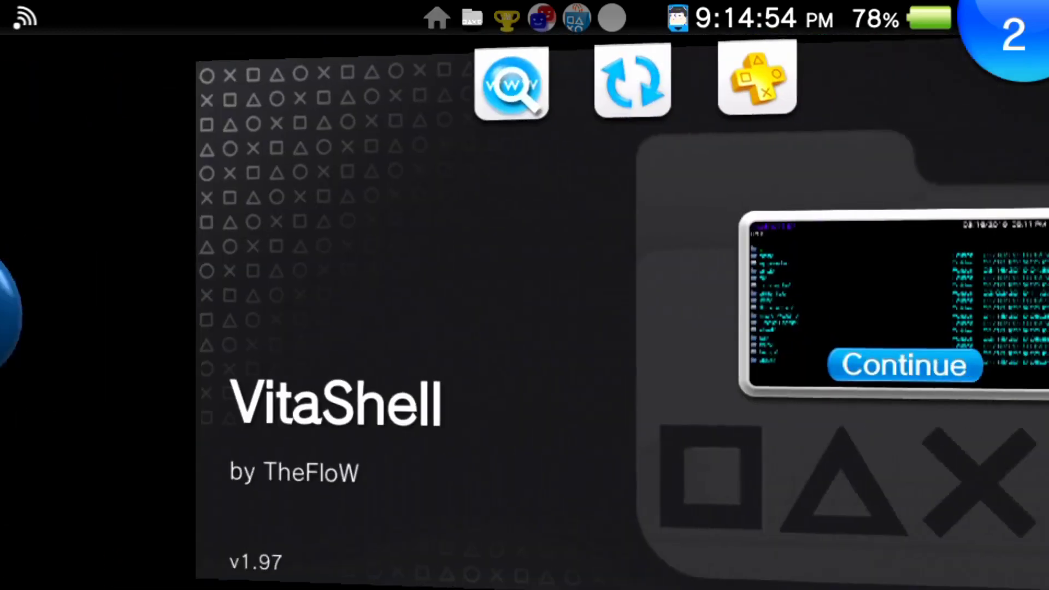
pyautogui.click(787, 363)
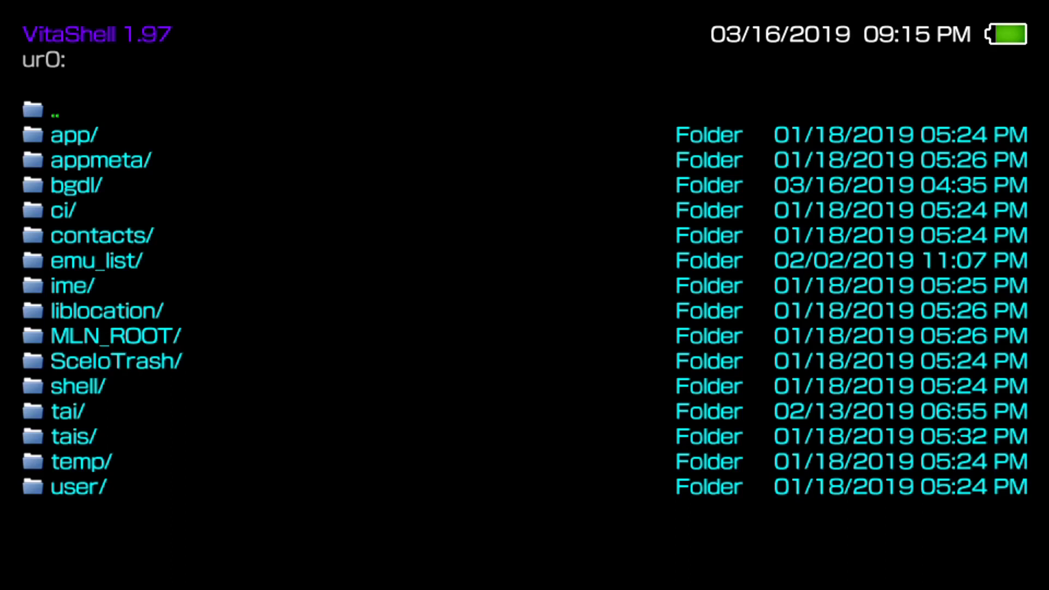
# Step: Open the user/00 folder on the ur0: partition
pyautogui.press('Down')
pyautogui.press('Down')
pyautogui.press('Down')
pyautogui.press('Down')
pyautogui.press('Down')
pyautogui.press('Down')
pyautogui.press('Down')
pyautogui.press('Down')
pyautogui.press('Down')
pyautogui.press('Down')
pyautogui.press('Down')
pyautogui.press('Down')
pyautogui.press('Down')
pyautogui.press('Down')
pyautogui.press('Down')
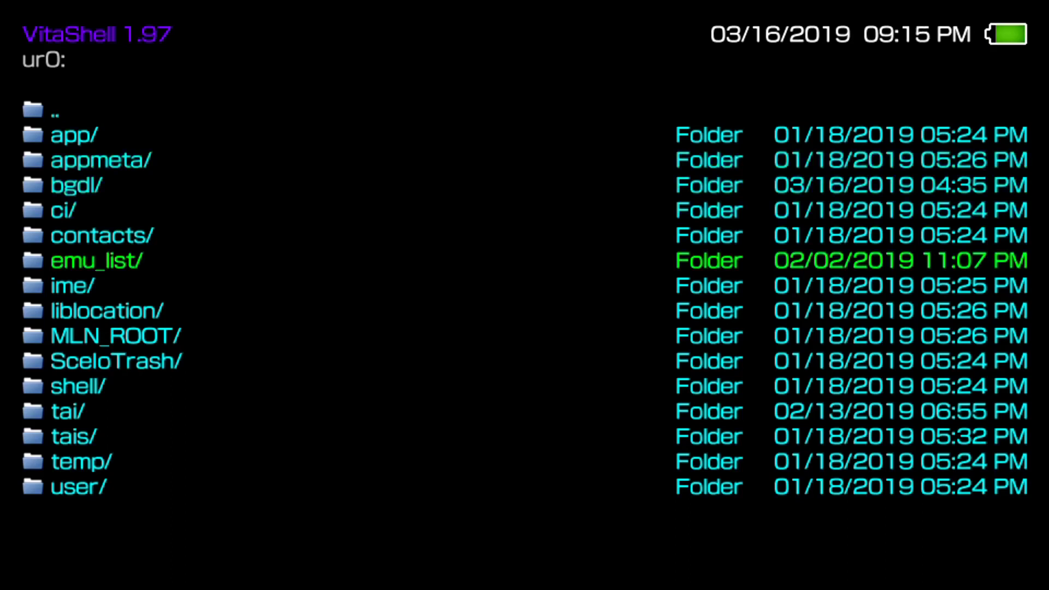
pyautogui.press('Return')
pyautogui.press('Down')
pyautogui.press('Return')
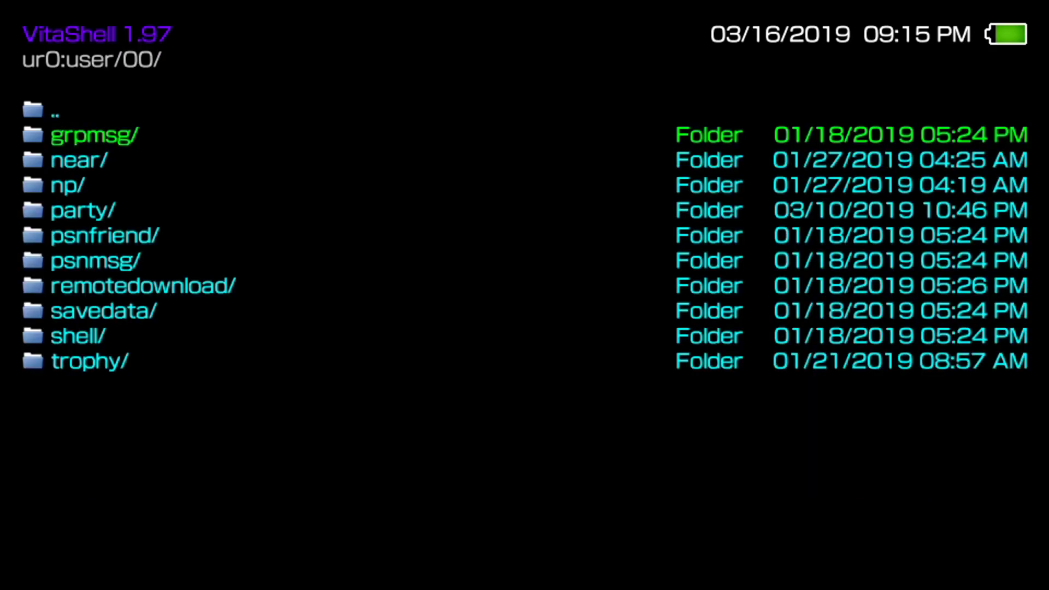
# Step: Open the trophy folder inside ur0:user/00
pyautogui.press('Down')
pyautogui.press('Down')
pyautogui.press('Down')
pyautogui.press('Down')
pyautogui.press('Down')
pyautogui.press('Down')
pyautogui.press('Down')
pyautogui.press('Down')
pyautogui.press('Down')
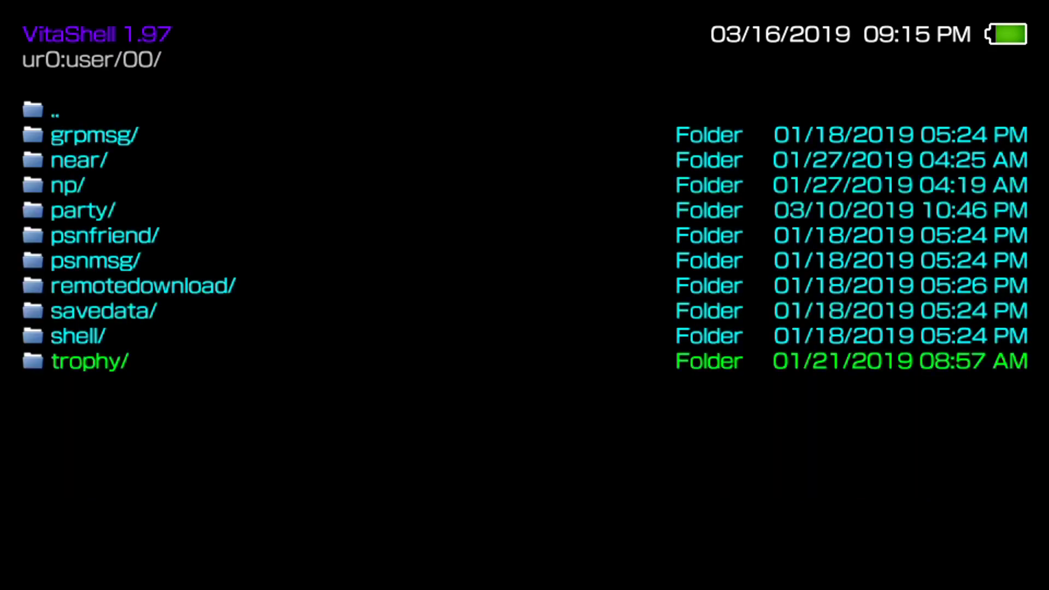
pyautogui.press('Return')
pyautogui.press('BackSpace')
pyautogui.press('Return')
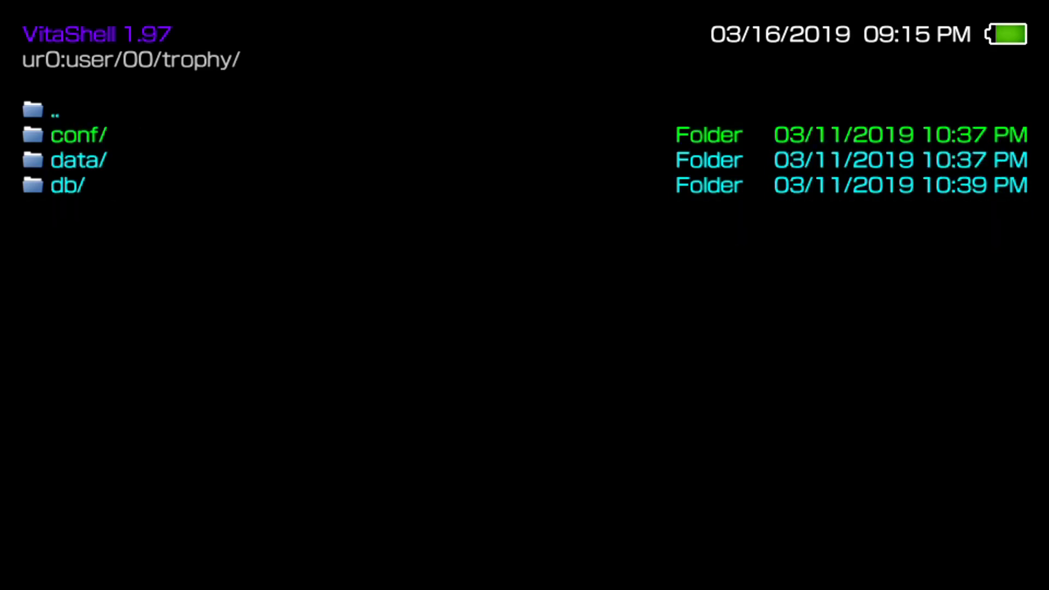
# Step: Mark the conf, data and db folders in the trophy directory and delete them
pyautogui.press('Menu')
pyautogui.press('Down')
pyautogui.press('Up')
pyautogui.press('Return')
pyautogui.press('Menu')
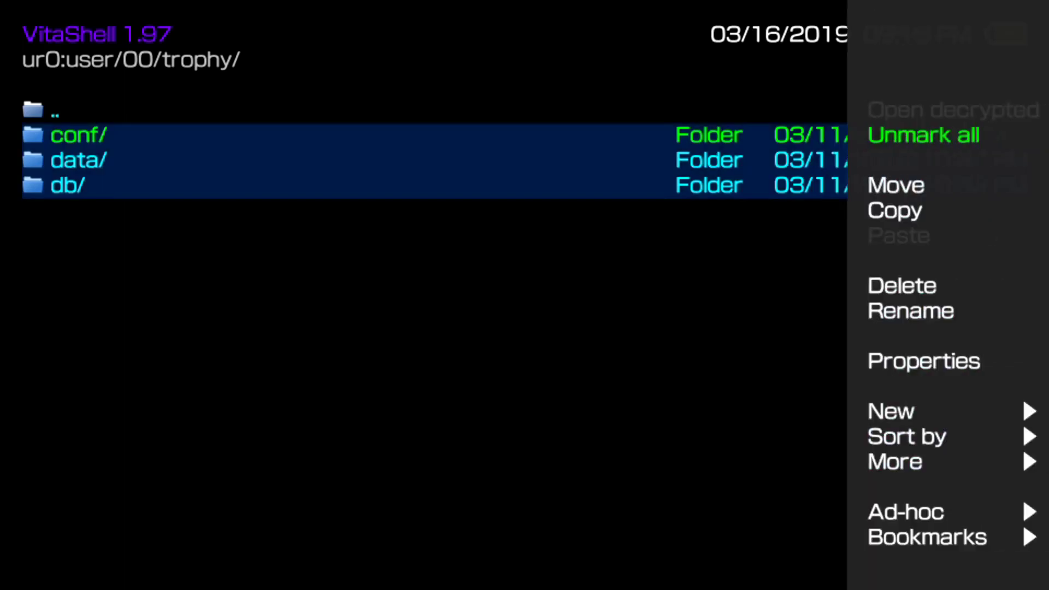
pyautogui.press('Down')
pyautogui.press('Down')
pyautogui.press('Down')
pyautogui.press('Down')
pyautogui.press('Up')
pyautogui.press('Return')
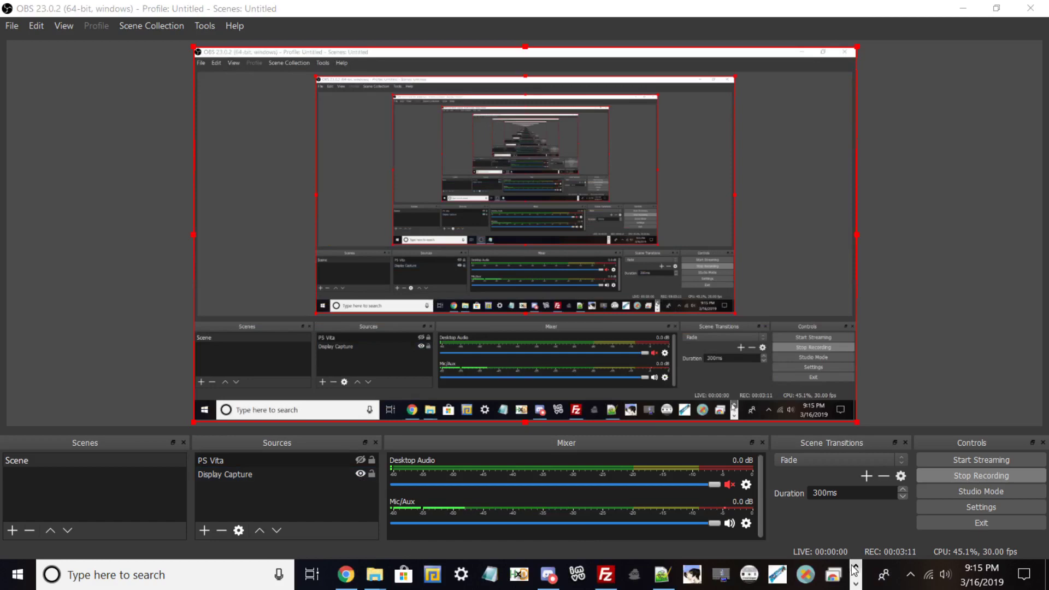
# Step: Switch to FileZilla and open the remote directory /ur0:/user/00/trophy
pyautogui.click(596, 575)
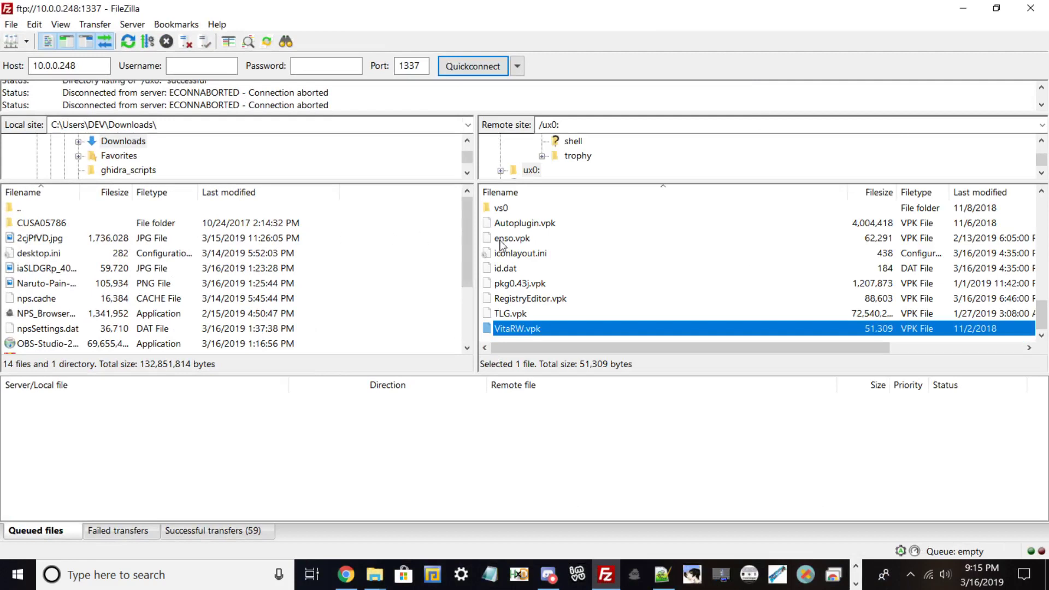
pyautogui.scroll(10, 501, 245)
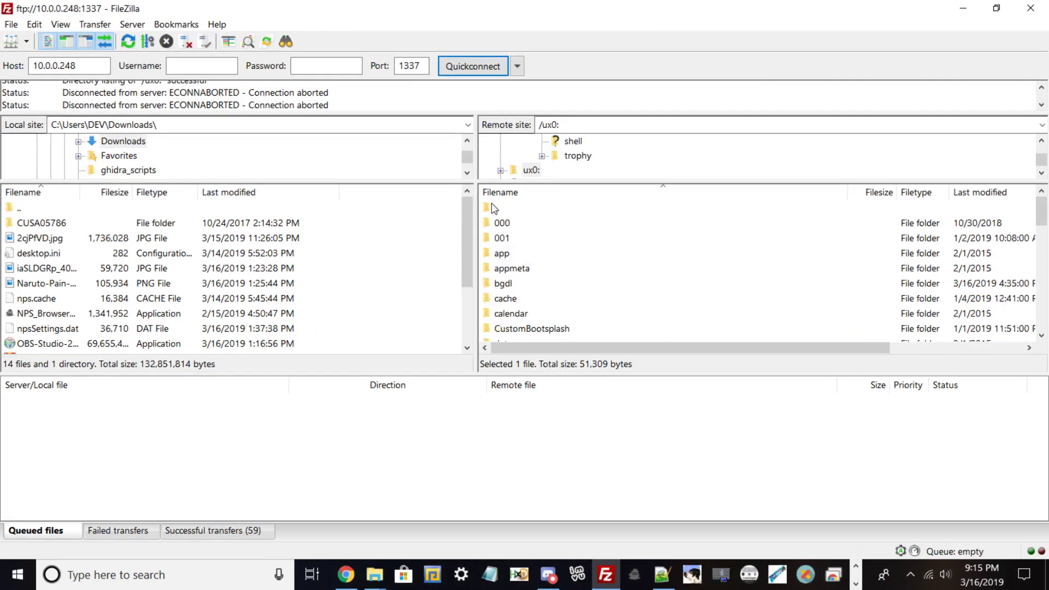
pyautogui.doubleClick(492, 206)
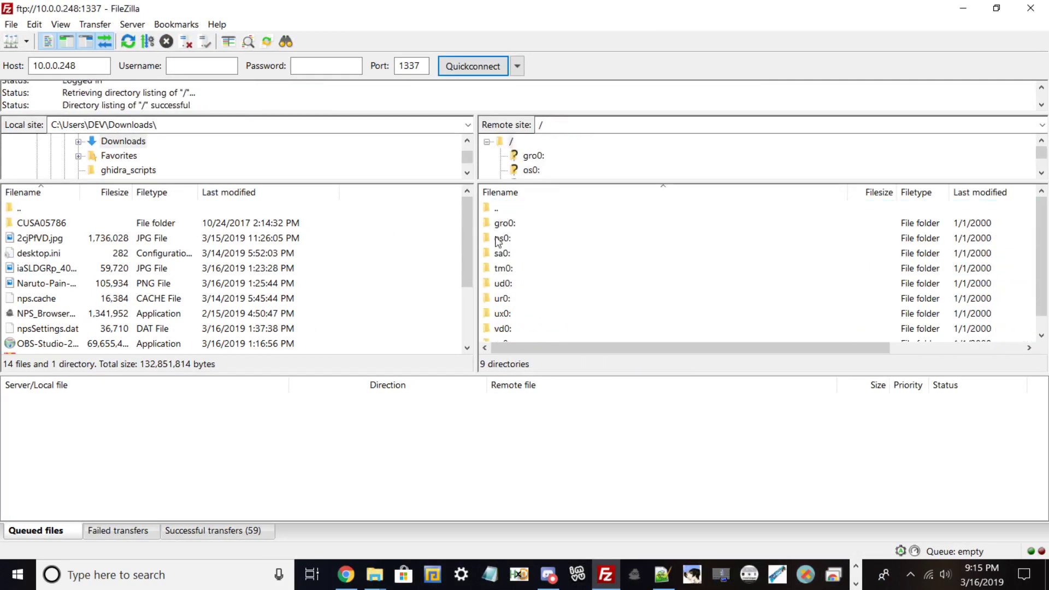
pyautogui.doubleClick(508, 295)
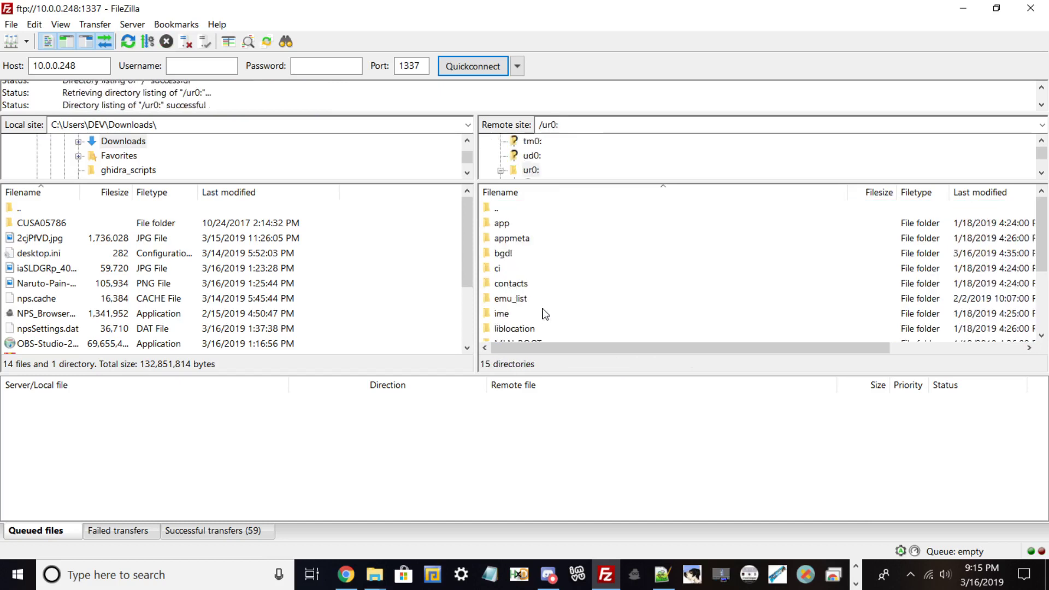
pyautogui.scroll(-3, 545, 314)
pyautogui.doubleClick(509, 328)
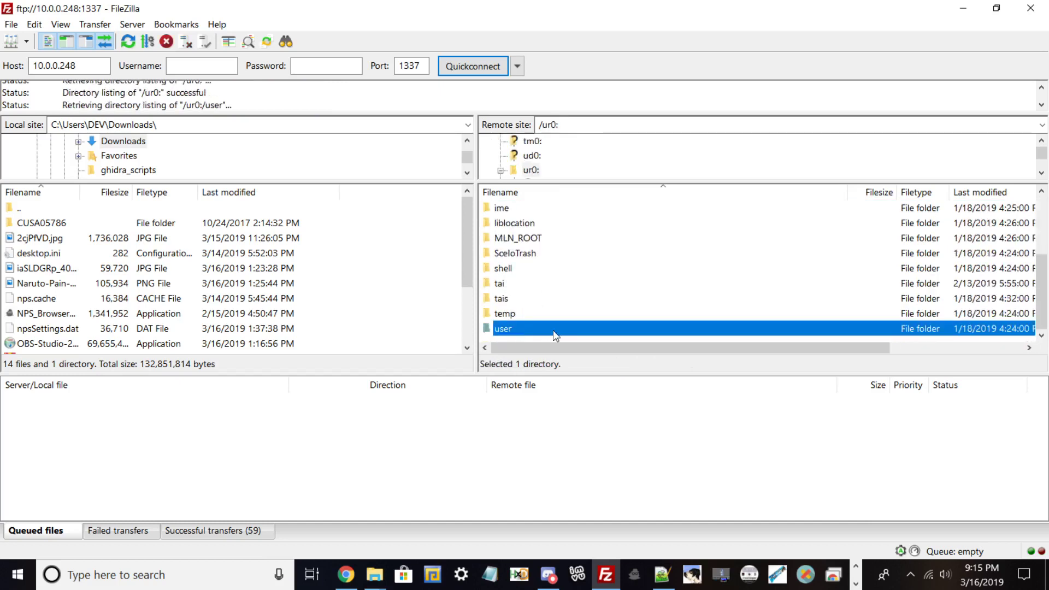
pyautogui.doubleClick(509, 224)
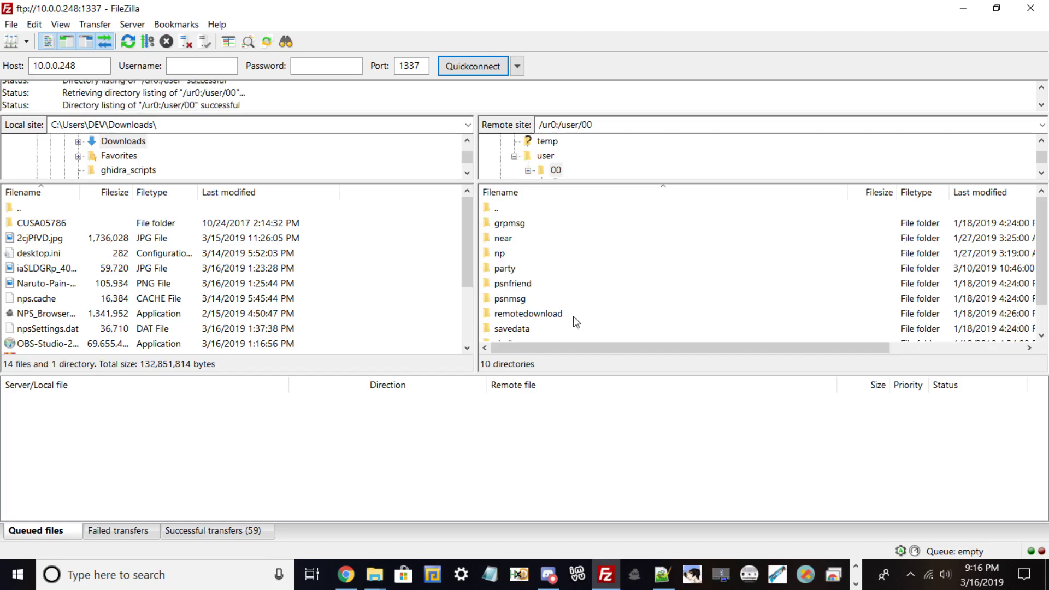
pyautogui.scroll(-1, 576, 322)
pyautogui.doubleClick(524, 327)
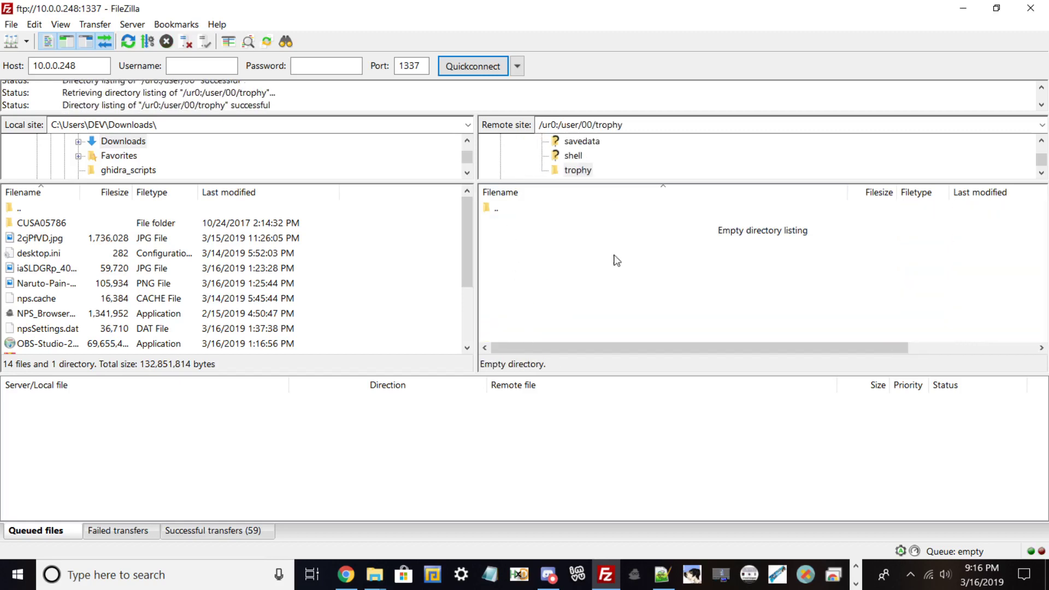
# Step: Restore the FileZilla window to a smaller size, move it lower and minimize OBS Studio behind it
pyautogui.doubleClick(587, 10)
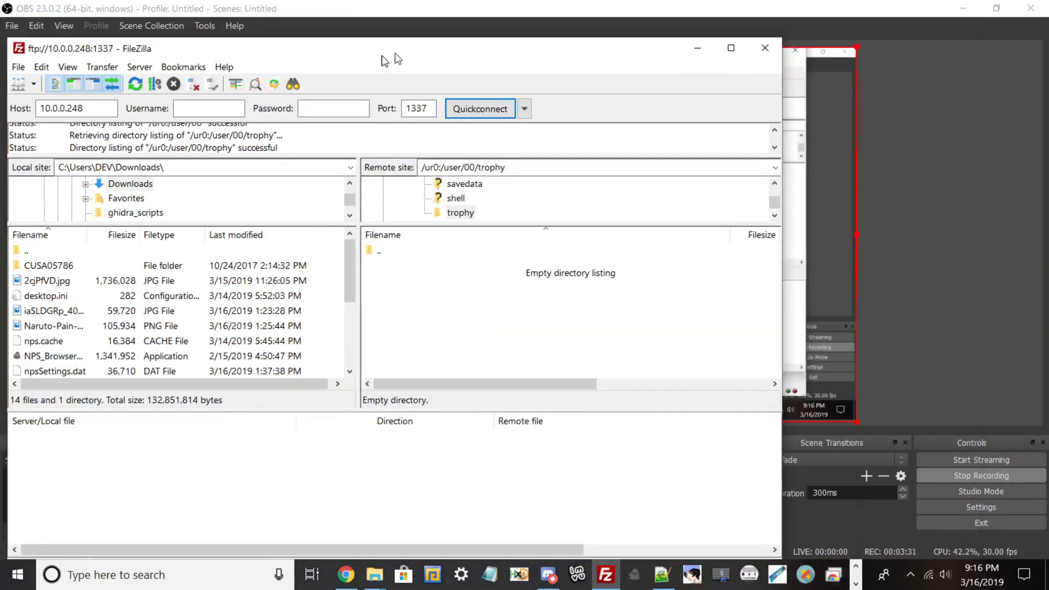
pyautogui.moveTo(384, 60); pyautogui.dragTo(385, 105)
pyautogui.click(958, 10)
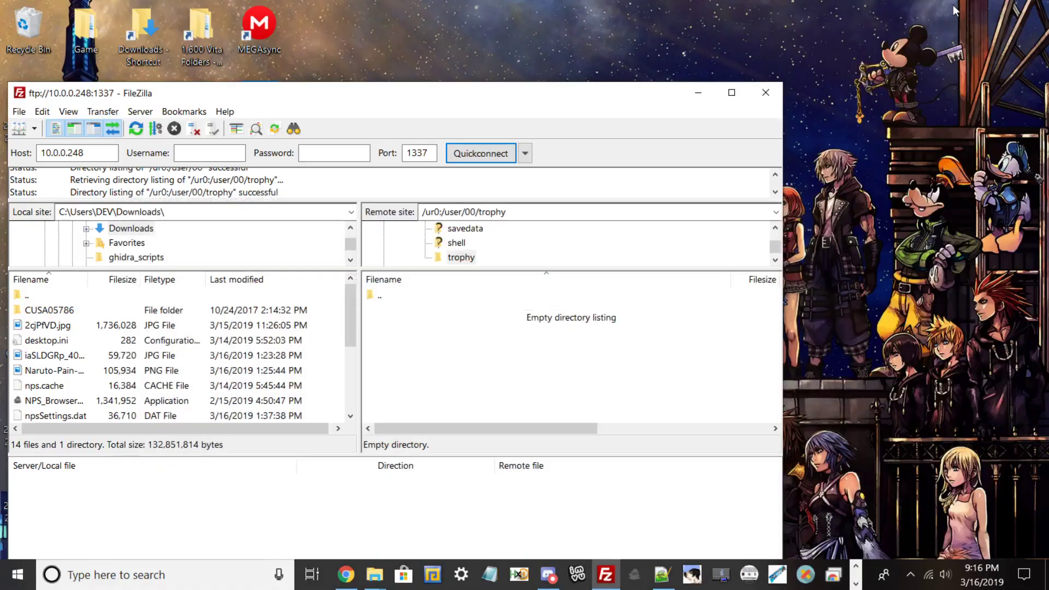
# Step: Move the FileZilla window clear of the desktop icons and open the 100 PlayStation Vita Platinum Folders folder
pyautogui.moveTo(384, 86); pyautogui.dragTo(557, 55)
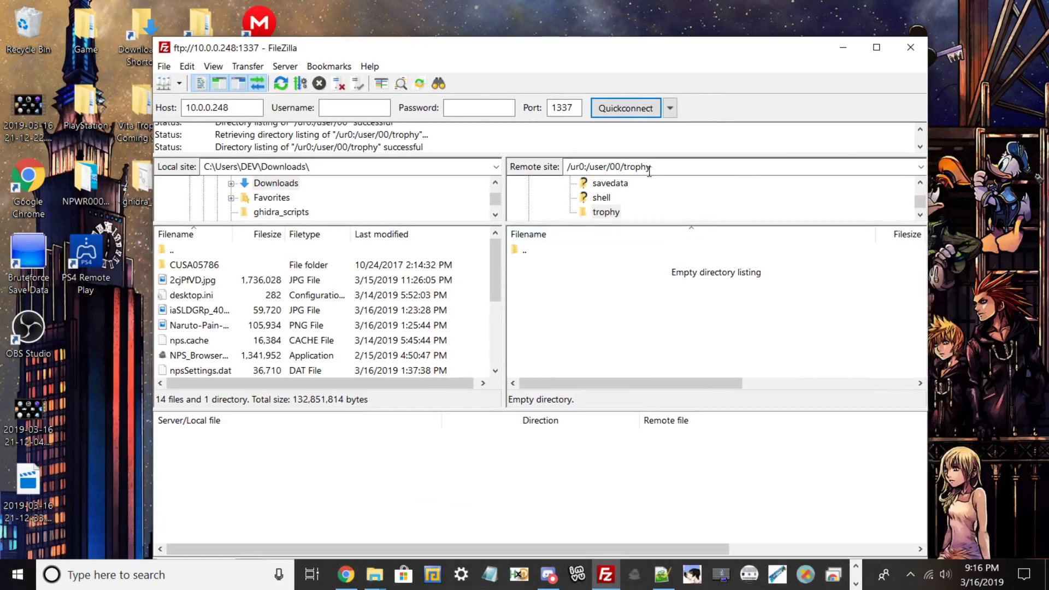
pyautogui.moveTo(675, 54); pyautogui.dragTo(802, 47)
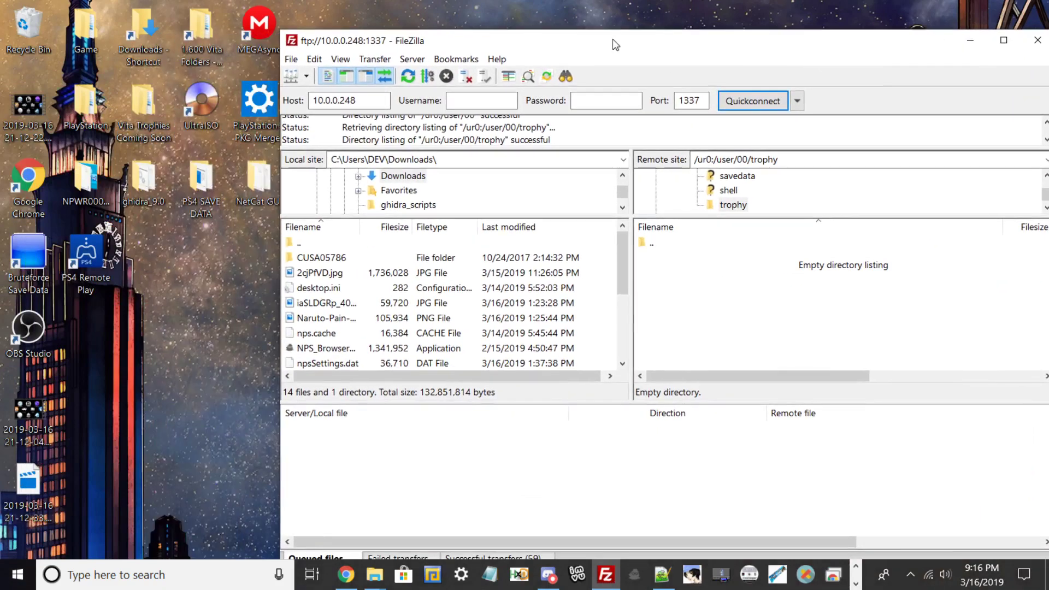
pyautogui.moveTo(613, 40); pyautogui.dragTo(452, 354)
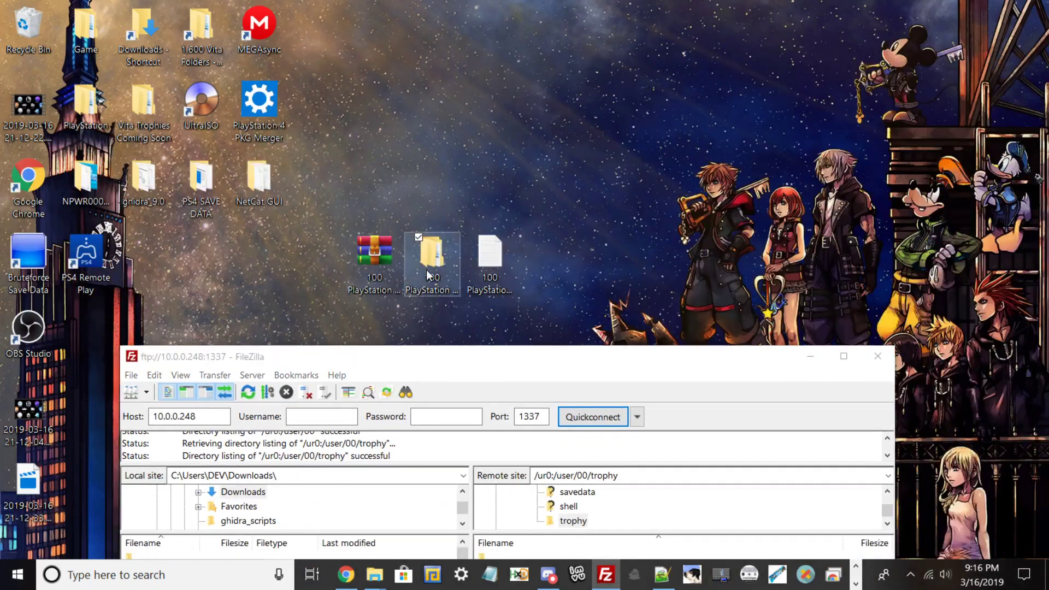
pyautogui.doubleClick(429, 275)
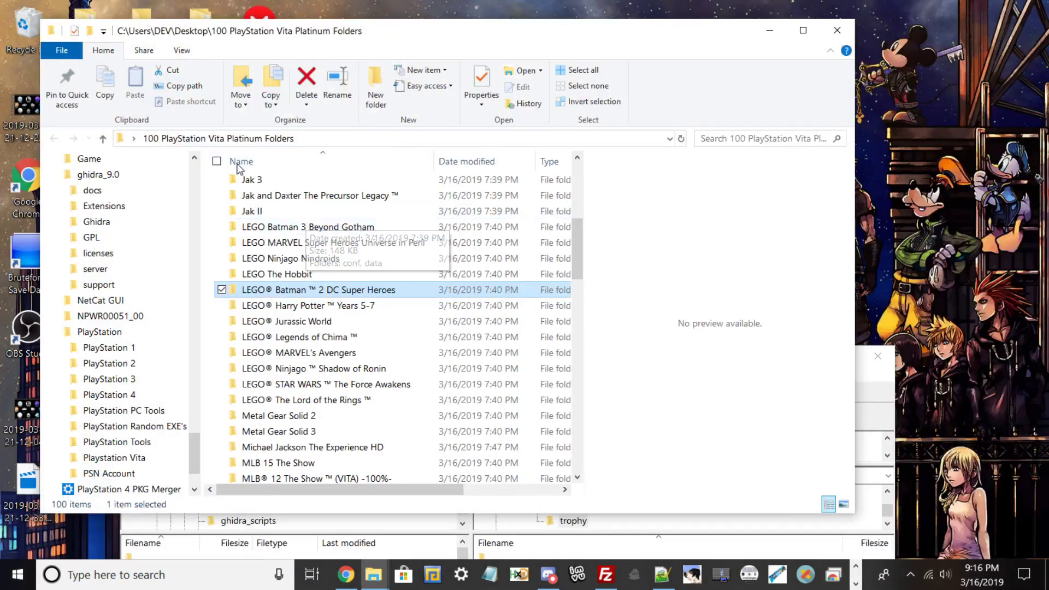
# Step: Upload the conf and data folders from the Jak 3 folder into the remote /ur0:/user/00/trophy directory in FileZilla
pyautogui.doubleClick(276, 180)
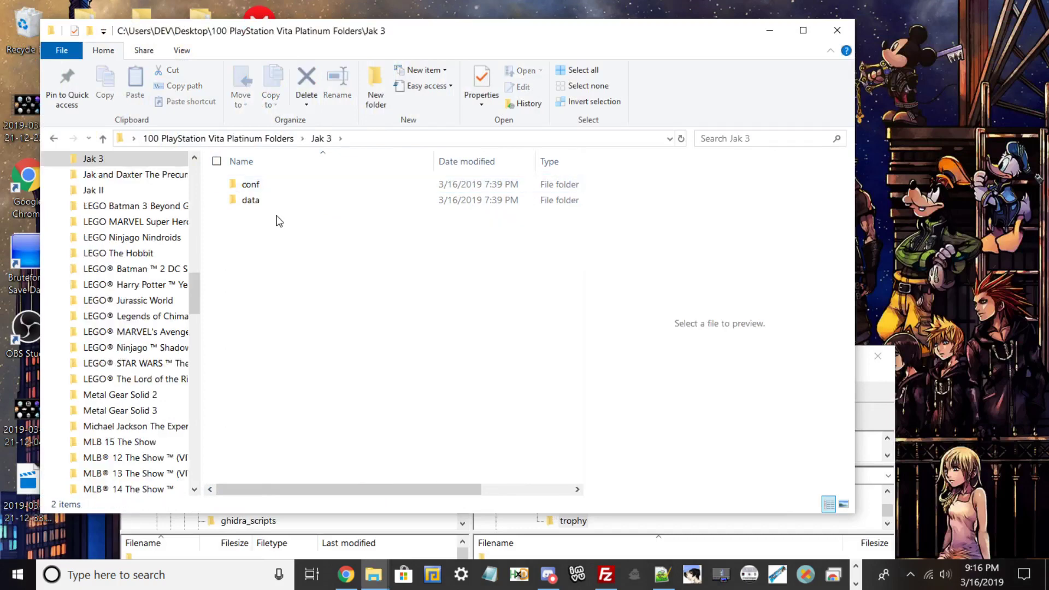
pyautogui.moveTo(278, 221); pyautogui.dragTo(275, 179)
pyautogui.press('super+Right')
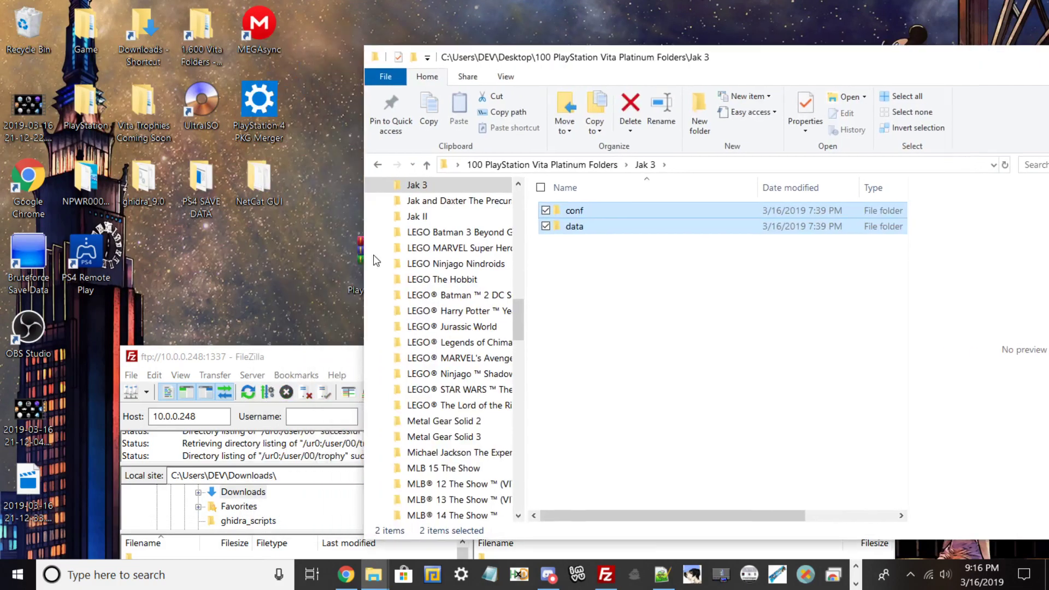
pyautogui.moveTo(265, 360); pyautogui.dragTo(146, 228)
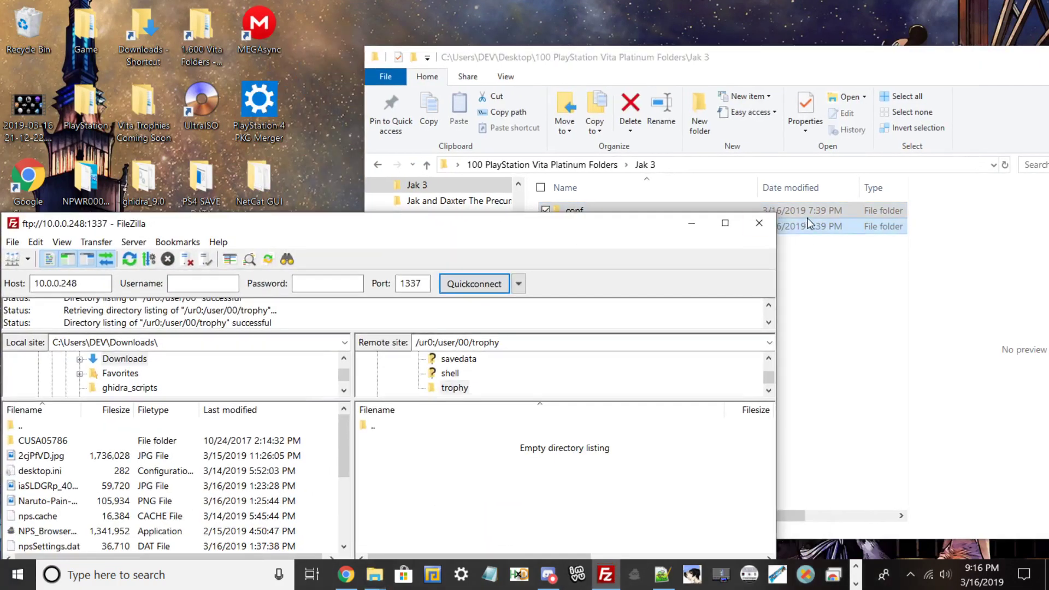
pyautogui.moveTo(808, 224); pyautogui.dragTo(483, 487)
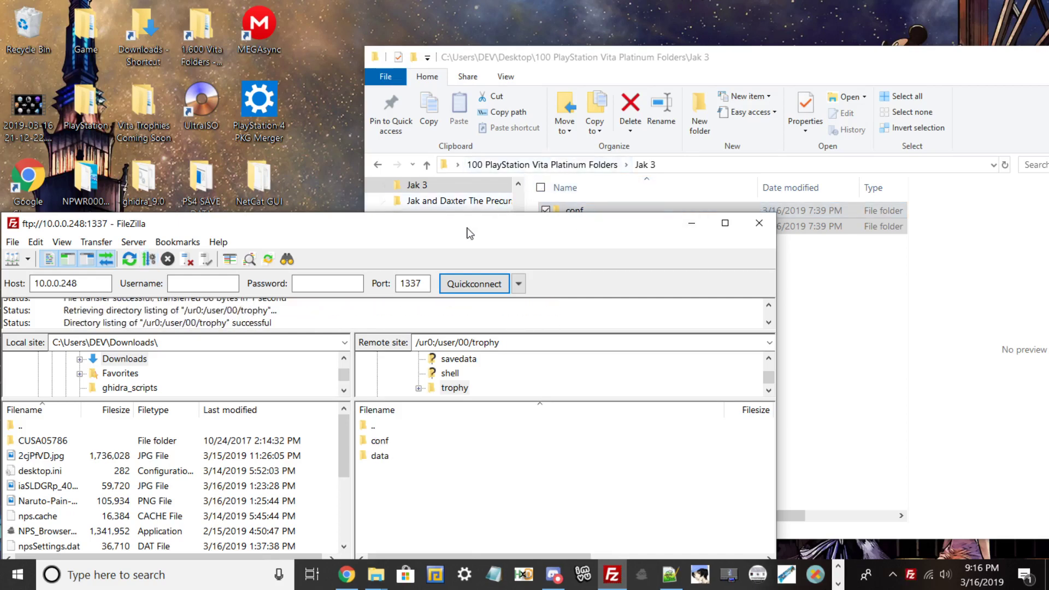
# Step: Move FileZilla out of the way and open the 1,600 Vita Folders shortcut on the desktop
pyautogui.moveTo(466, 233); pyautogui.dragTo(479, 274)
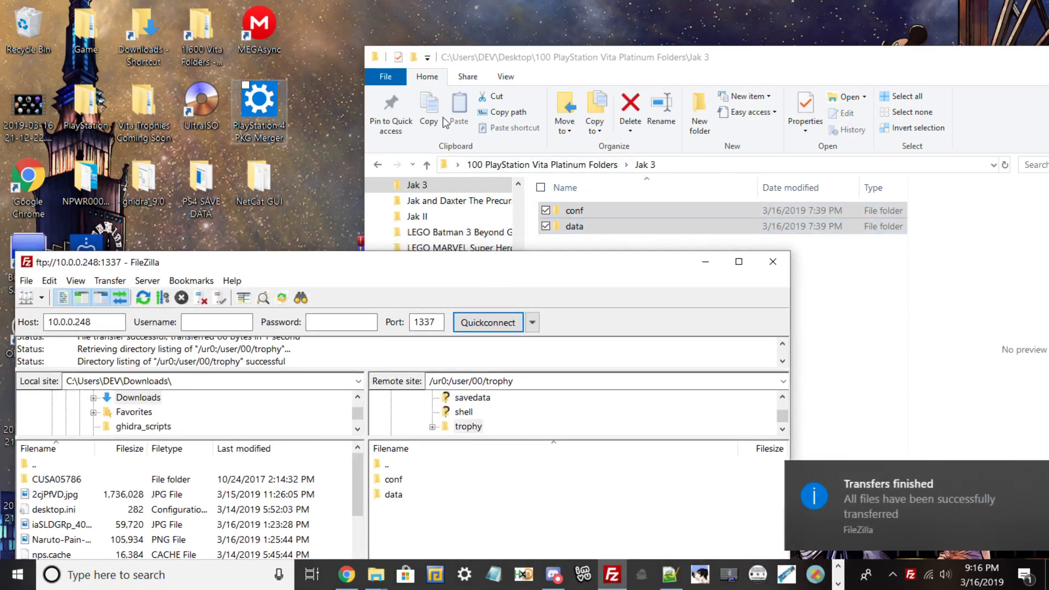
pyautogui.click(206, 23)
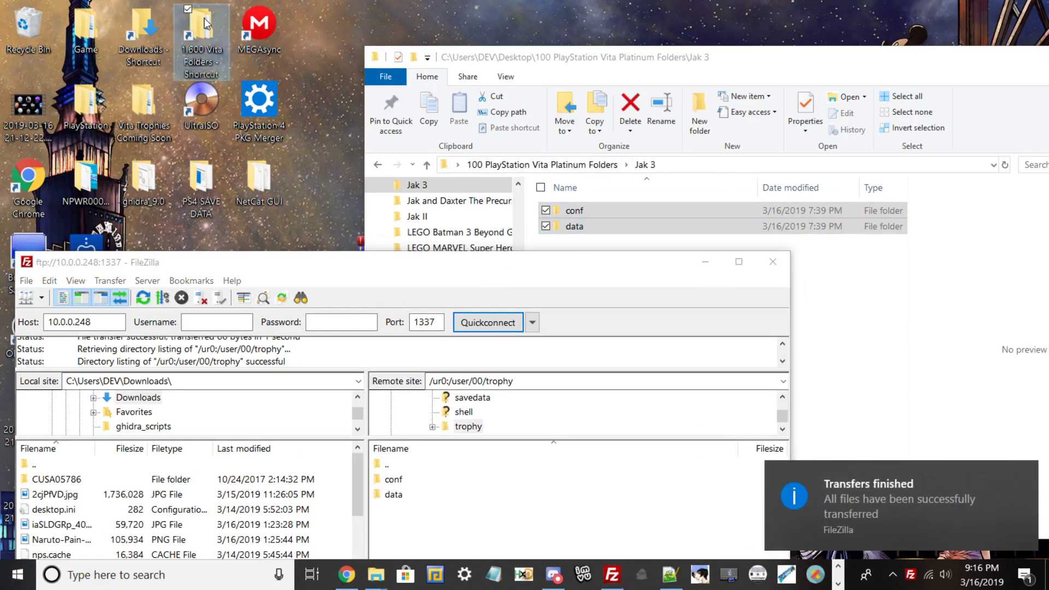
pyautogui.doubleClick(206, 23)
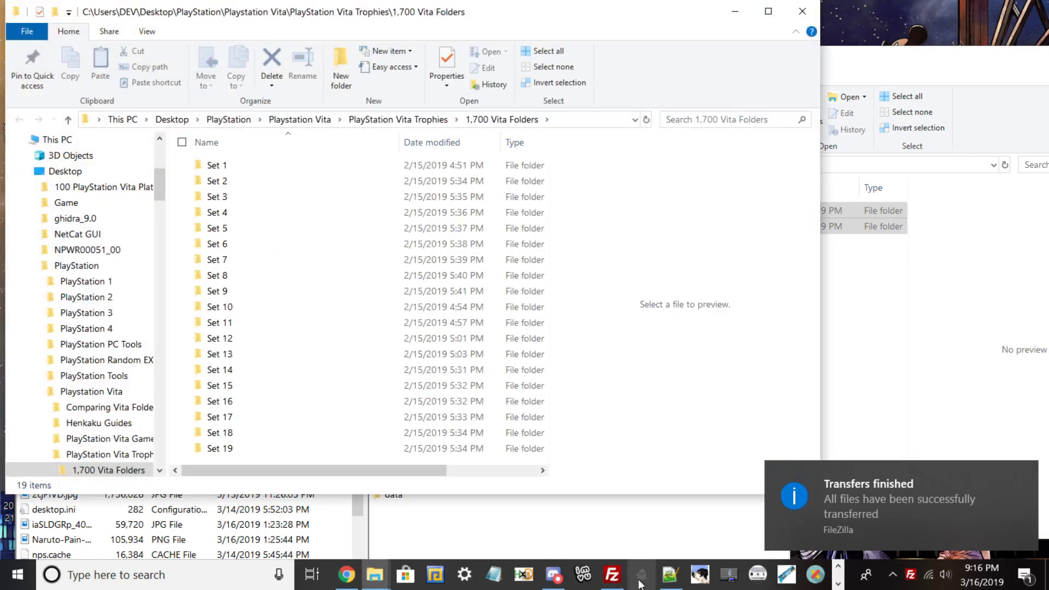
pyautogui.click(837, 584)
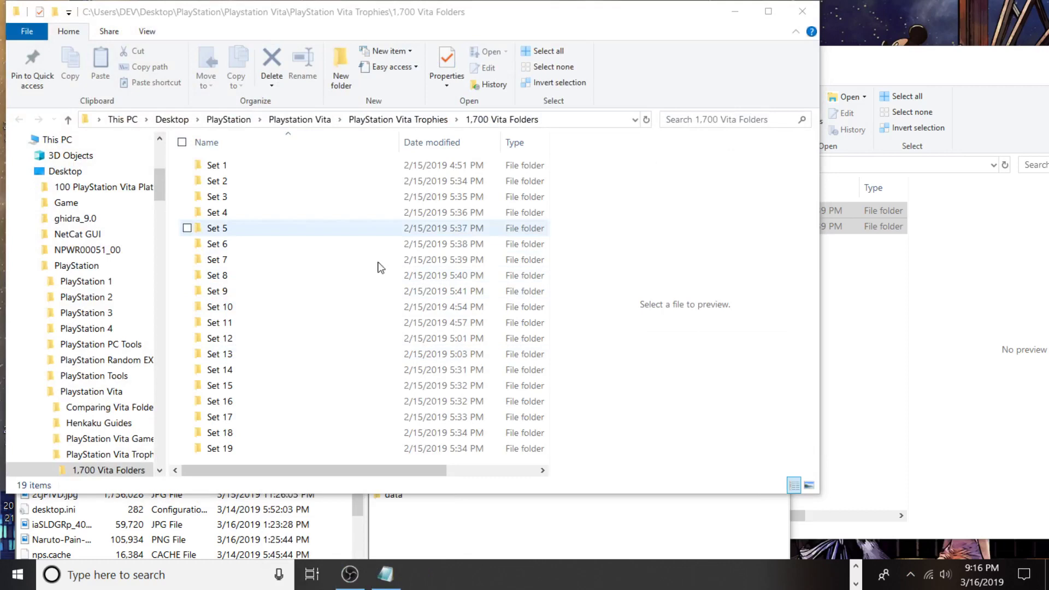
# Step: Examine the trophy folders inside the conf and data folders of Set 1, and return to the 1,700 Vita Folders list
pyautogui.click(220, 167)
pyautogui.doubleClick(221, 168)
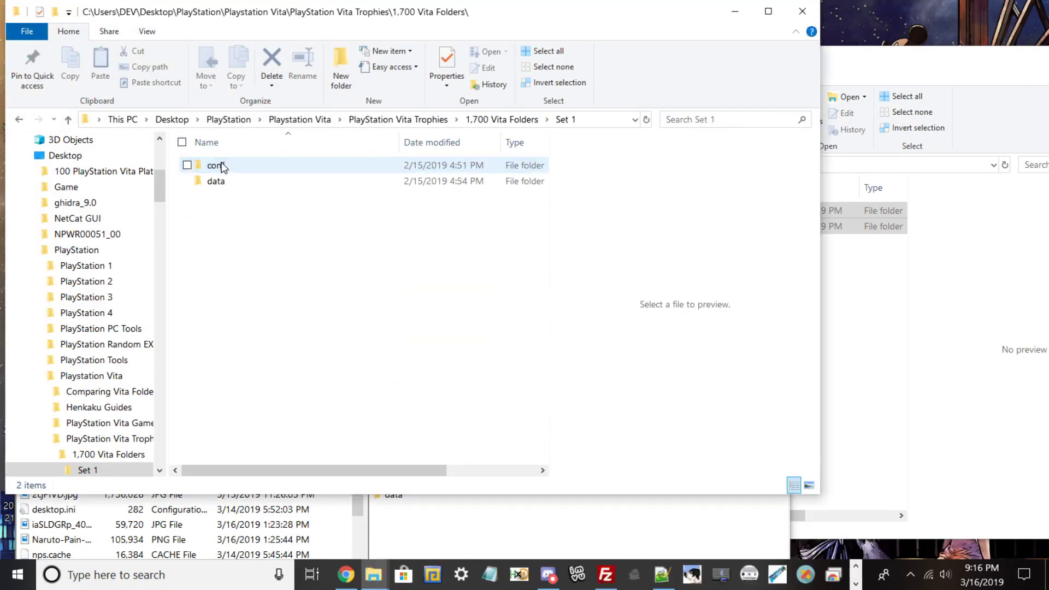
pyautogui.doubleClick(218, 166)
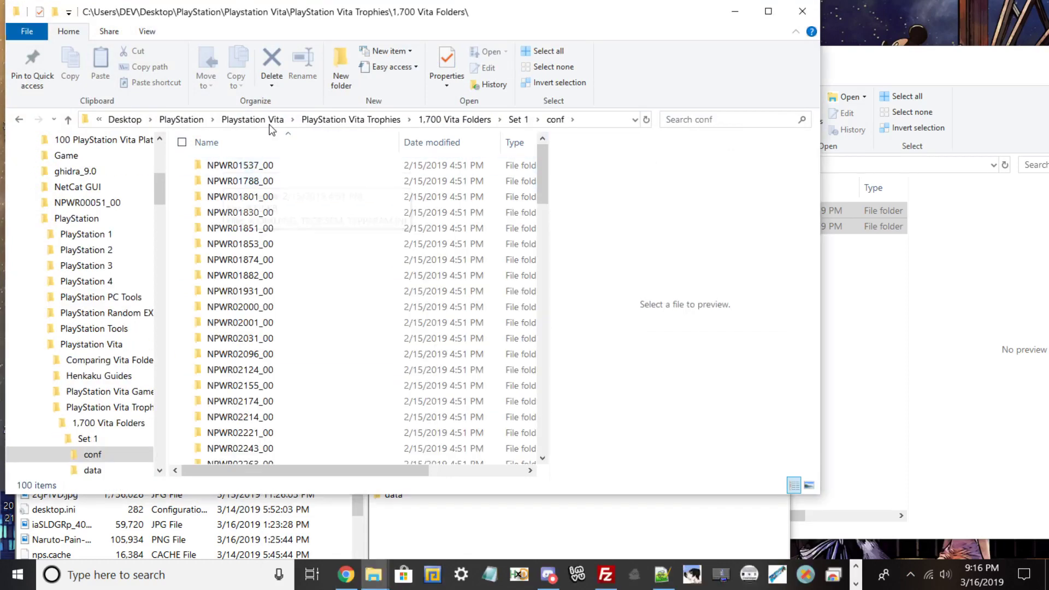
pyautogui.scroll(-15, 270, 428)
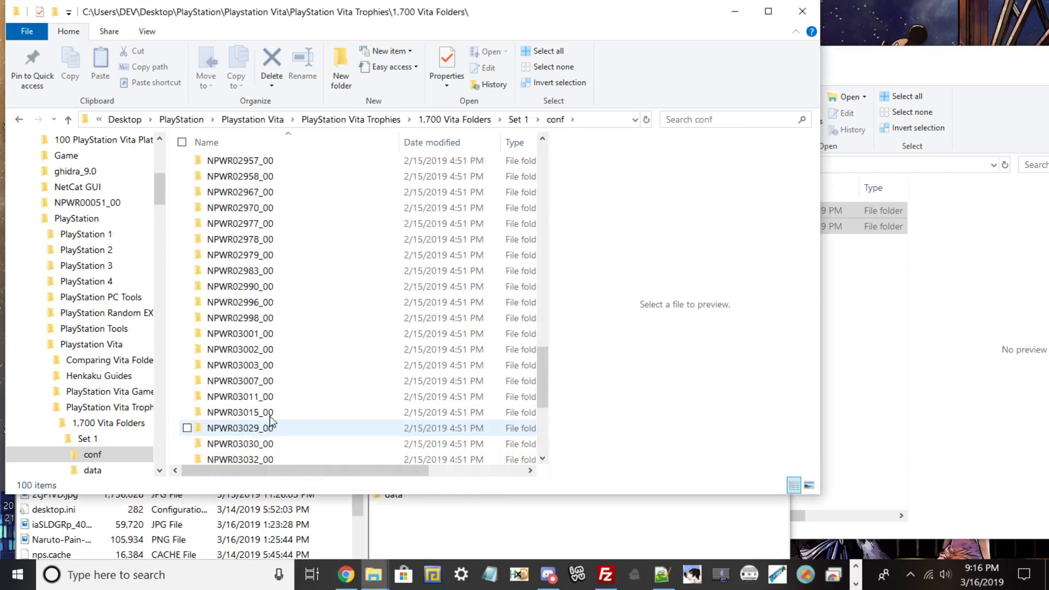
pyautogui.click(515, 118)
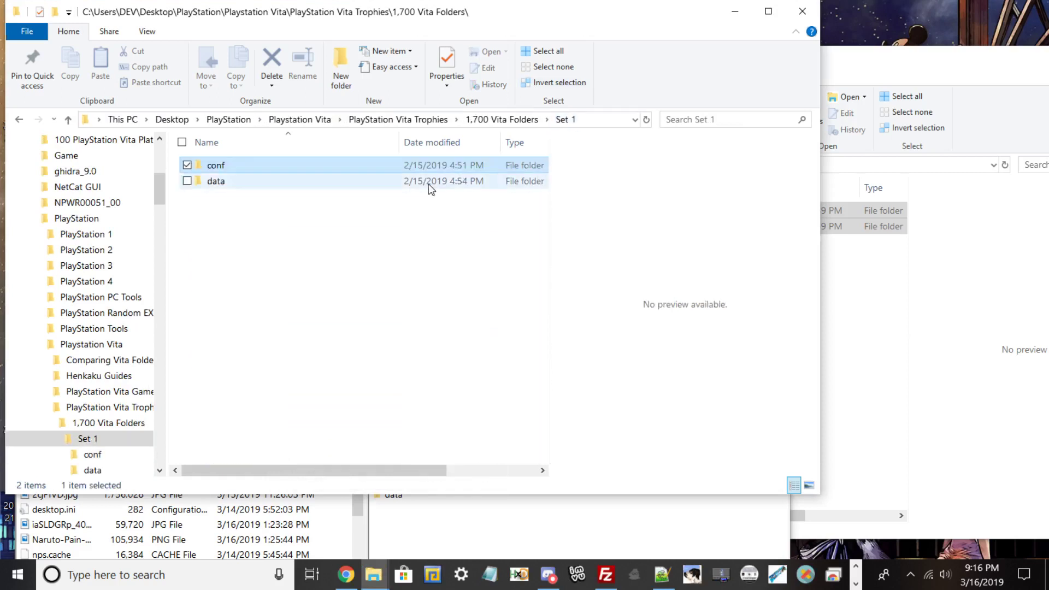
pyautogui.click(264, 187)
pyautogui.doubleClick(264, 186)
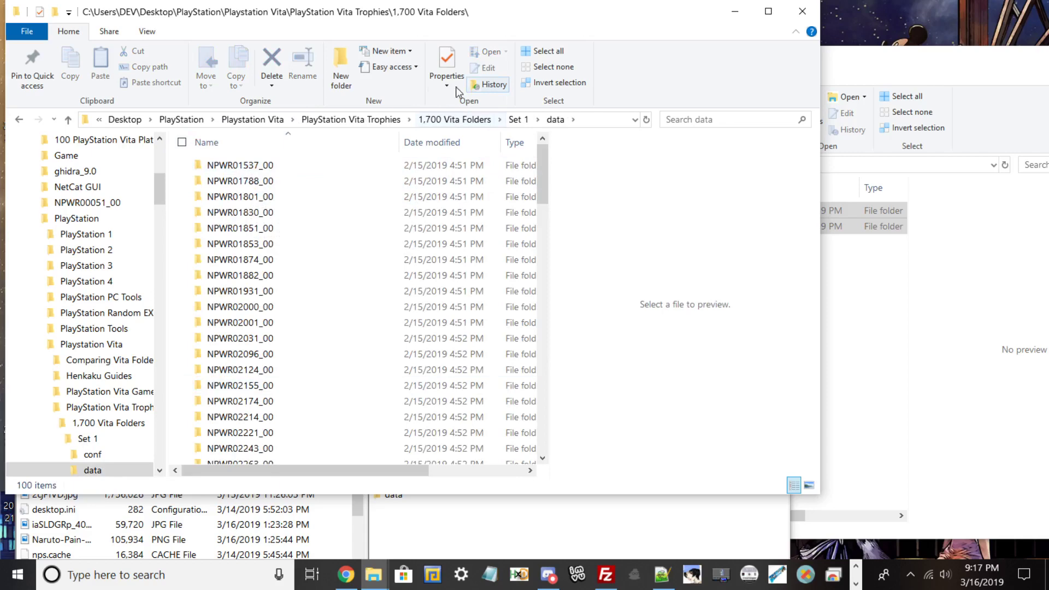
pyautogui.click(456, 118)
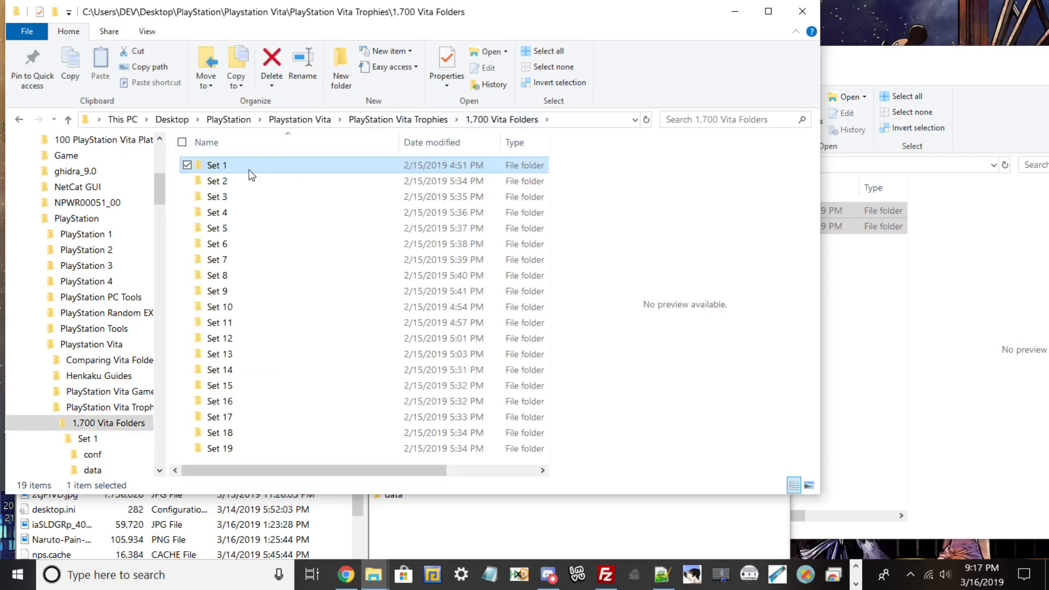
# Step: Select both the conf and data folders inside Set 1, and minimize the 1,700 Vita Folders window
pyautogui.doubleClick(251, 164)
pyautogui.moveTo(281, 233); pyautogui.dragTo(268, 159)
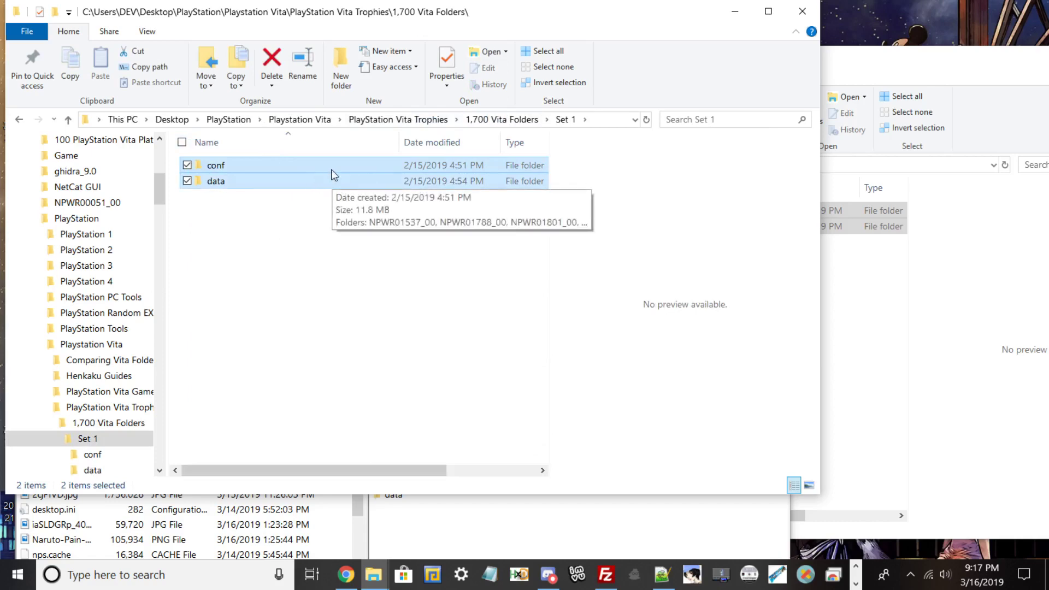
pyautogui.click(736, 11)
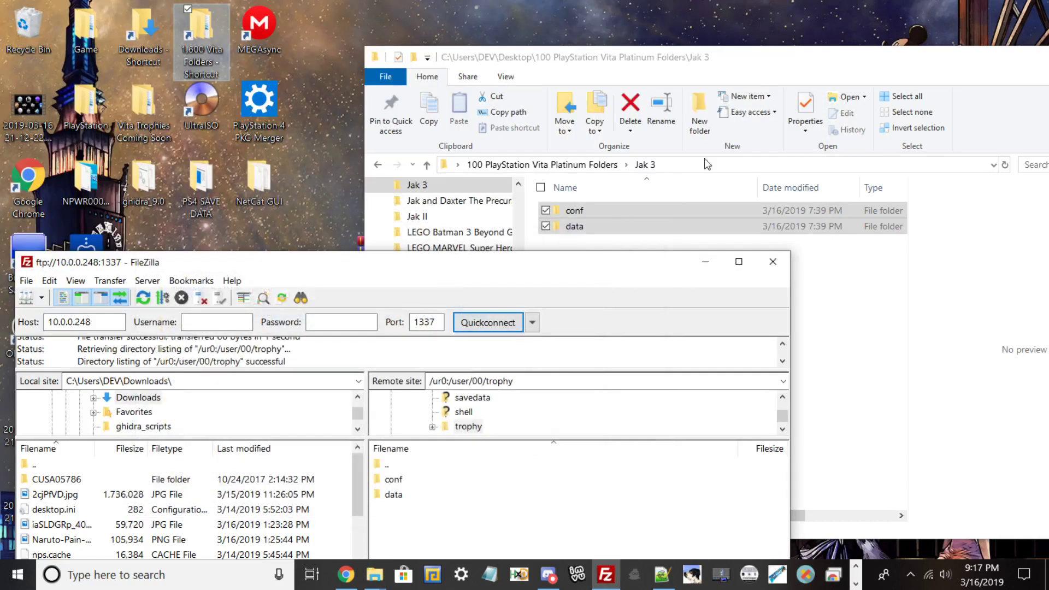
# Step: Move FileZilla higher, bring it in front of the Jak 3 folder window, and switch to OBS Studio showing the Vita screen
pyautogui.click(484, 227)
pyautogui.moveTo(484, 227); pyautogui.dragTo(510, 123)
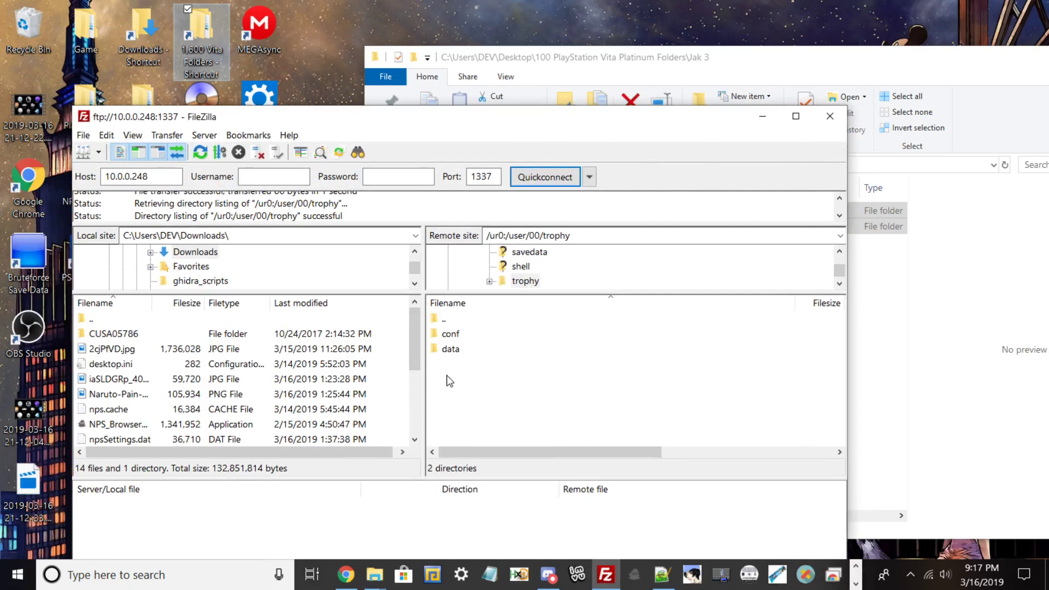
pyautogui.click(930, 279)
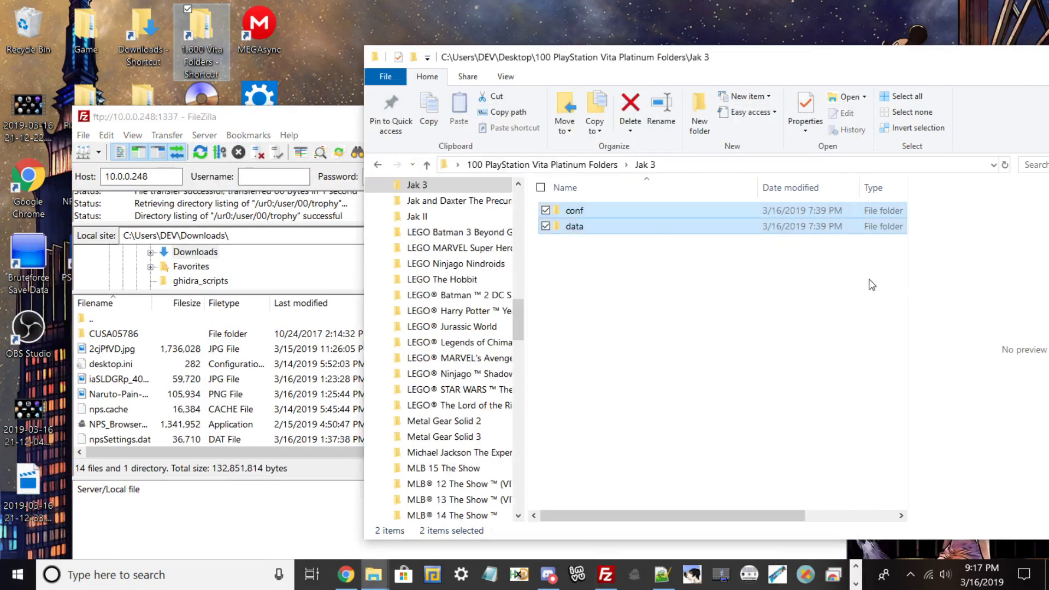
pyautogui.click(302, 121)
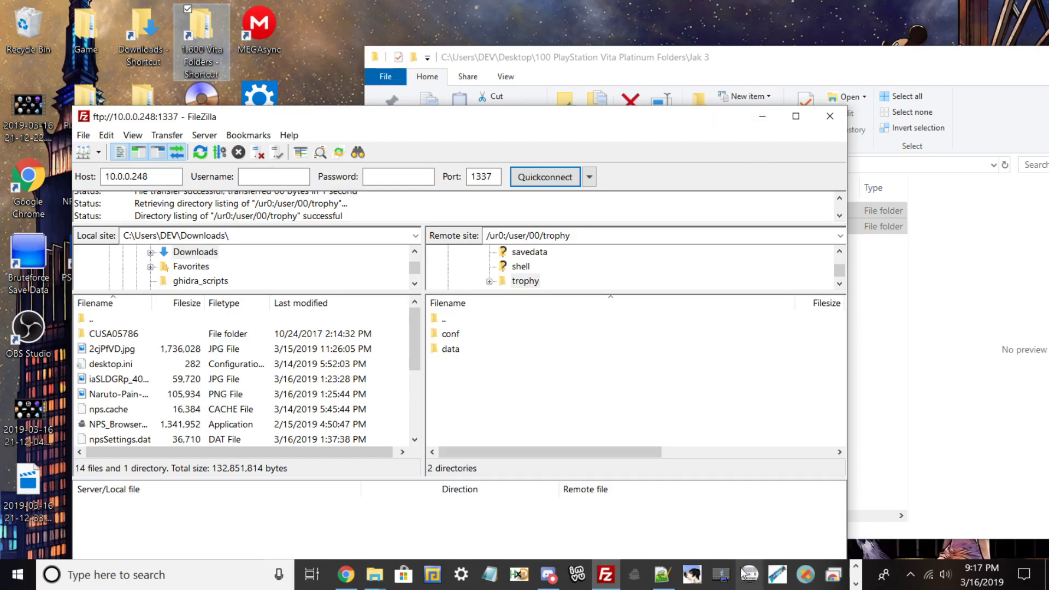
pyautogui.click(856, 584)
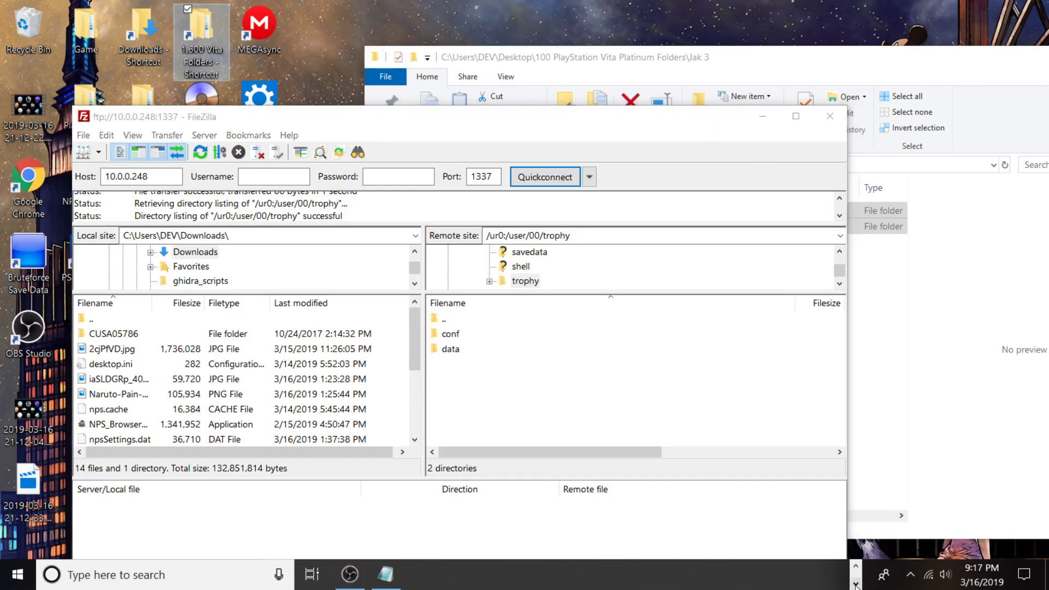
pyautogui.click(353, 575)
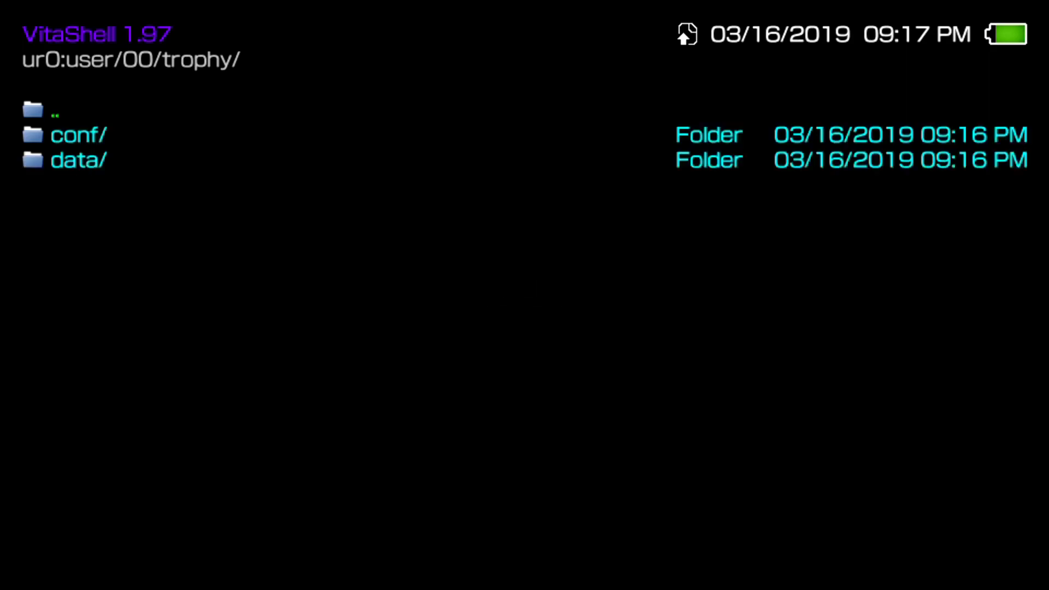
# Step: Open VitaShell's main settings, go to Restart VitaShell, and return to the Vita home screen
pyautogui.press('F1')
pyautogui.press('Down')
pyautogui.press('Down')
pyautogui.press('Down')
pyautogui.press('Down')
pyautogui.press('Down')
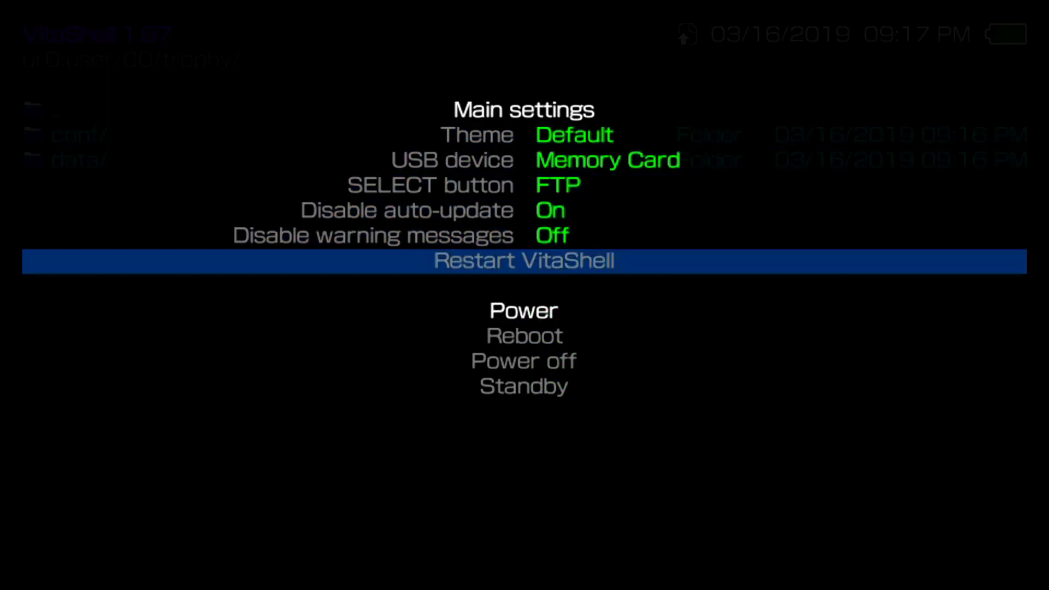
pyautogui.press('Return')
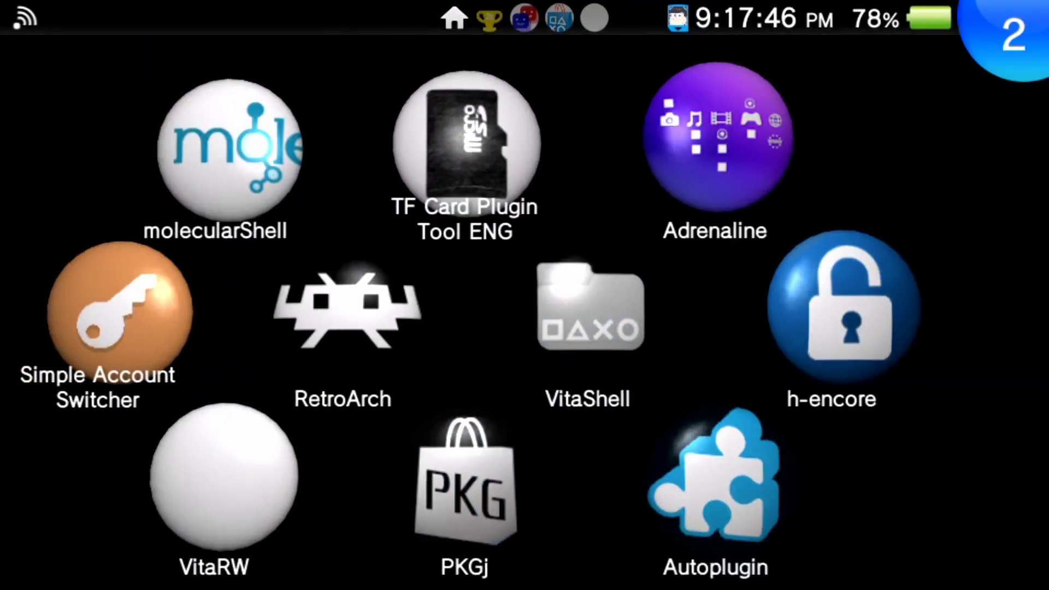
# Step: Close the suspended Trophies app by peeling away its LiveArea page
pyautogui.moveTo(820, 328); pyautogui.dragTo(219, 328)
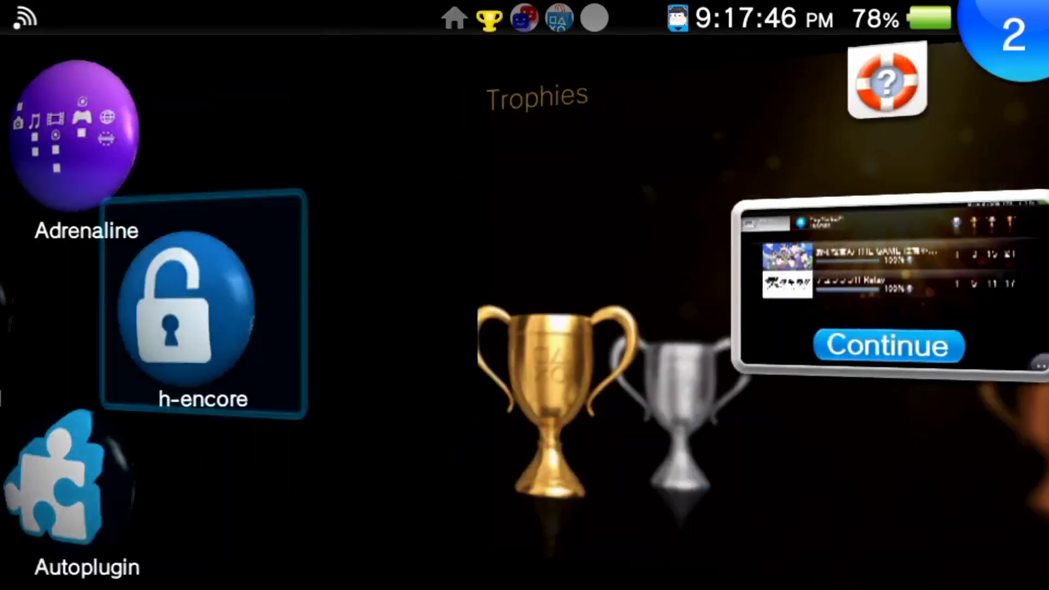
pyautogui.moveTo(1027, 55); pyautogui.dragTo(164, 492)
pyautogui.click(541, 311)
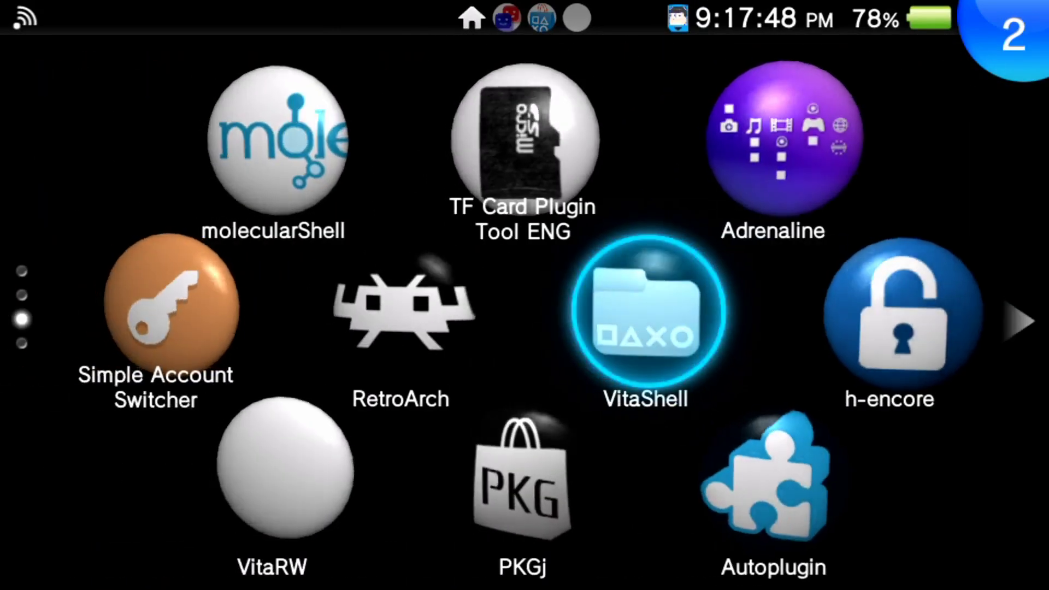
# Step: Go to the Trophies app on the Vita home screen and start it again
pyautogui.moveTo(525, 164); pyautogui.dragTo(525, 437)
pyautogui.click(155, 325)
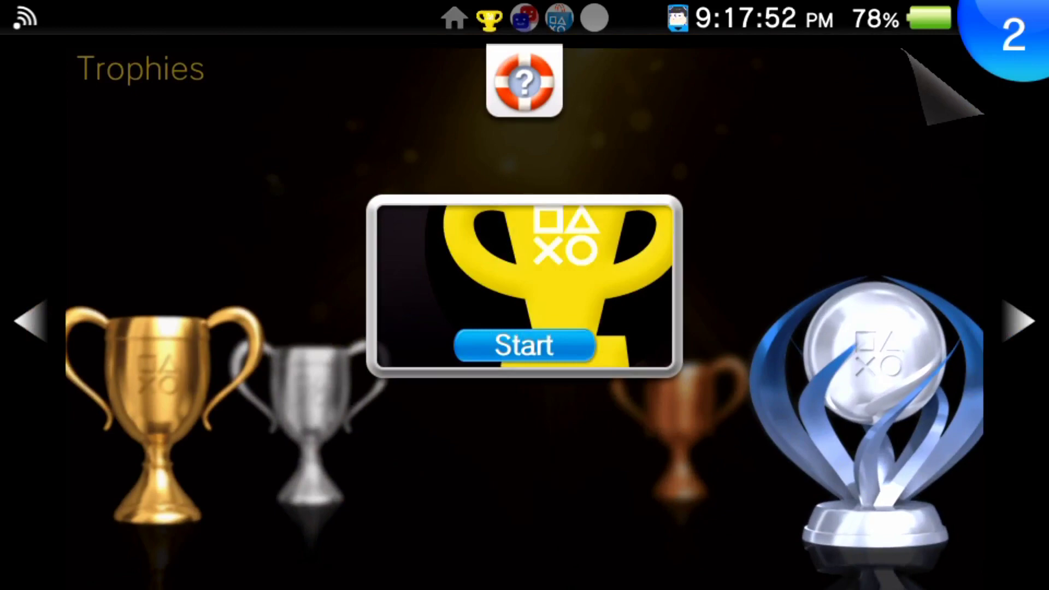
pyautogui.click(525, 346)
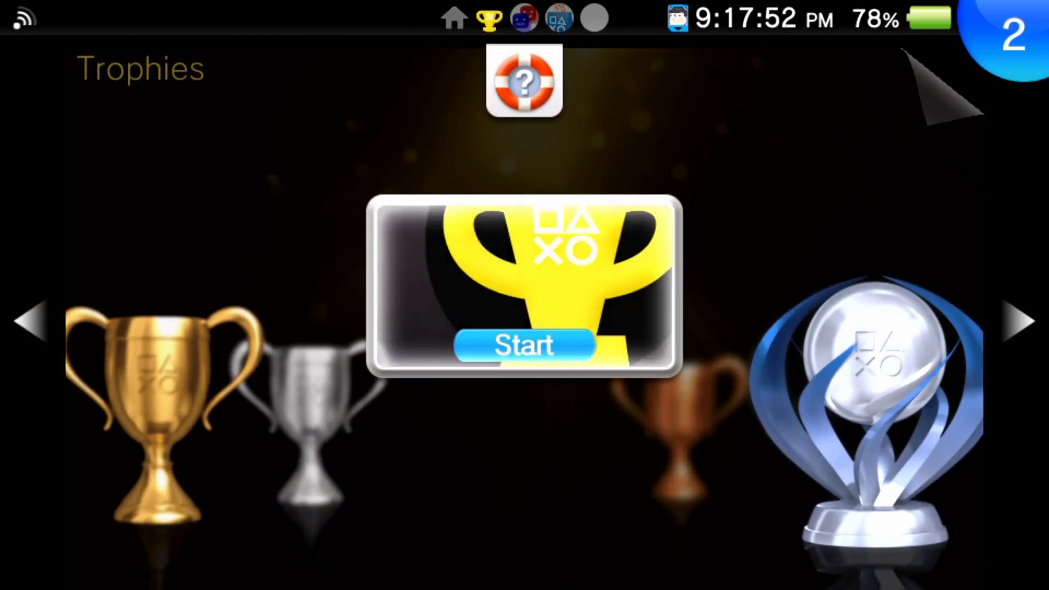